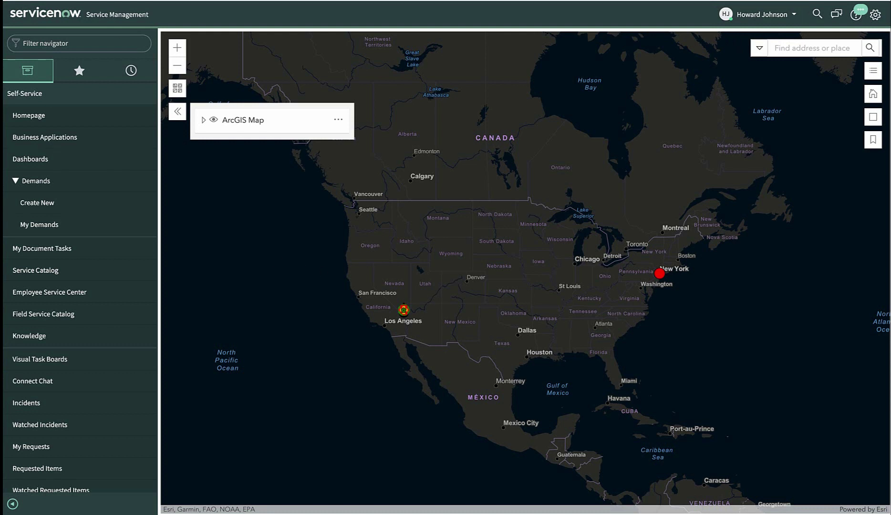
# - Collapse the application navigator and expand the ArcGIS Map layer list
pyautogui.click(11, 504)
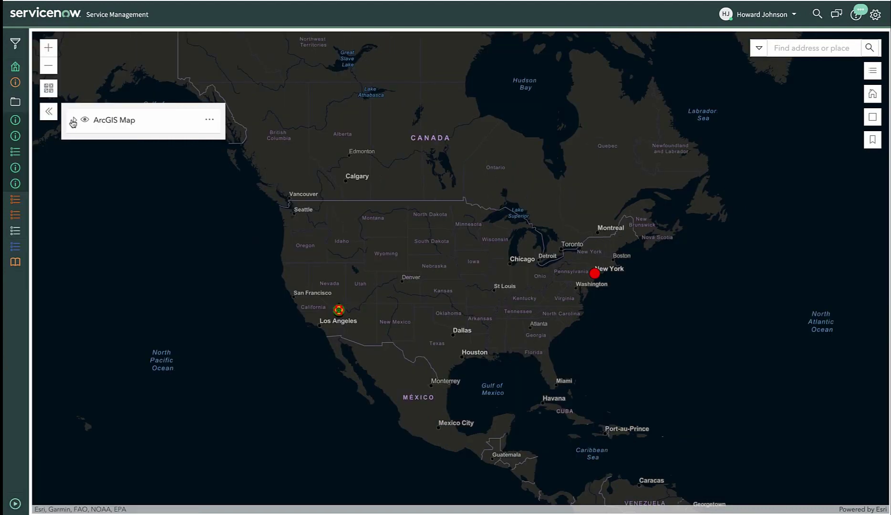
pyautogui.click(72, 120)
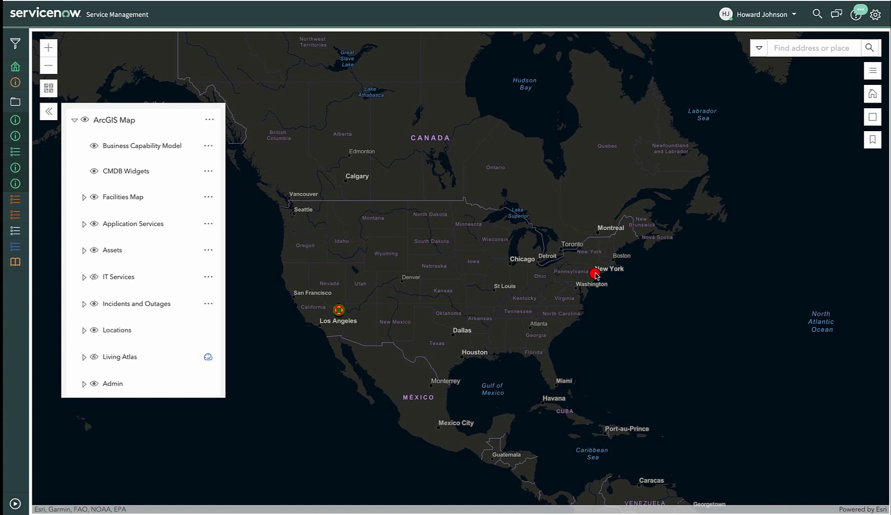
# - View the outage marker's details near New York and check the System Status page linked to ArcGIS Map
pyautogui.click(595, 275)
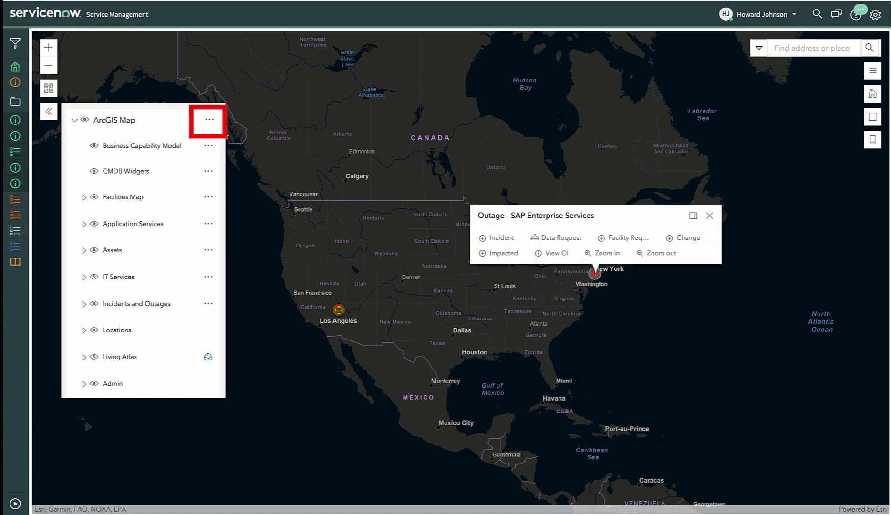
pyautogui.click(210, 121)
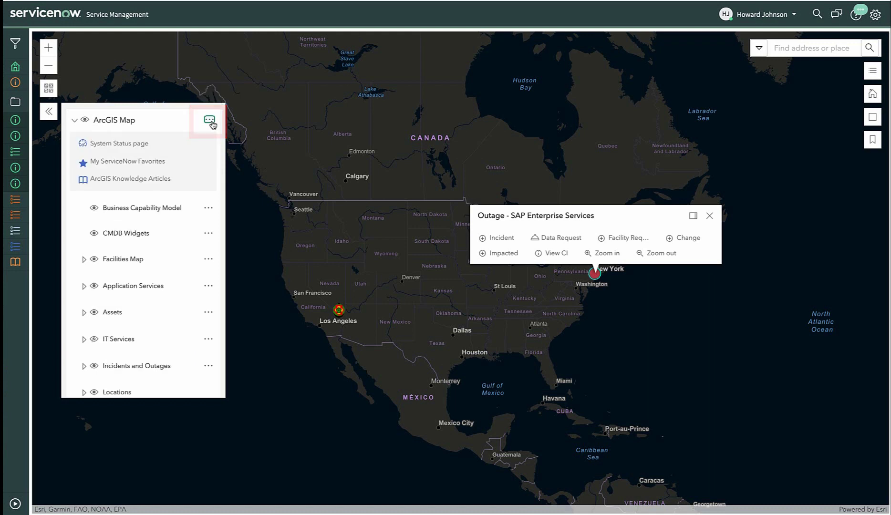
pyautogui.click(139, 144)
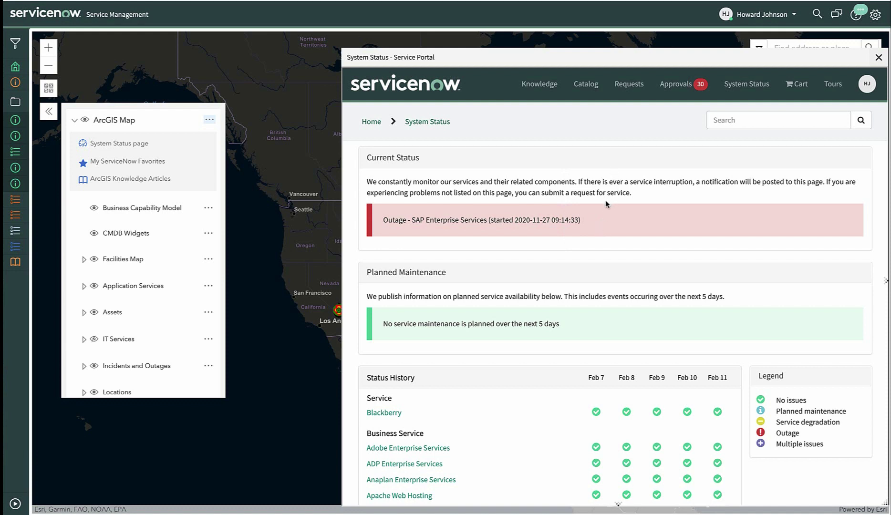
pyautogui.click(480, 223)
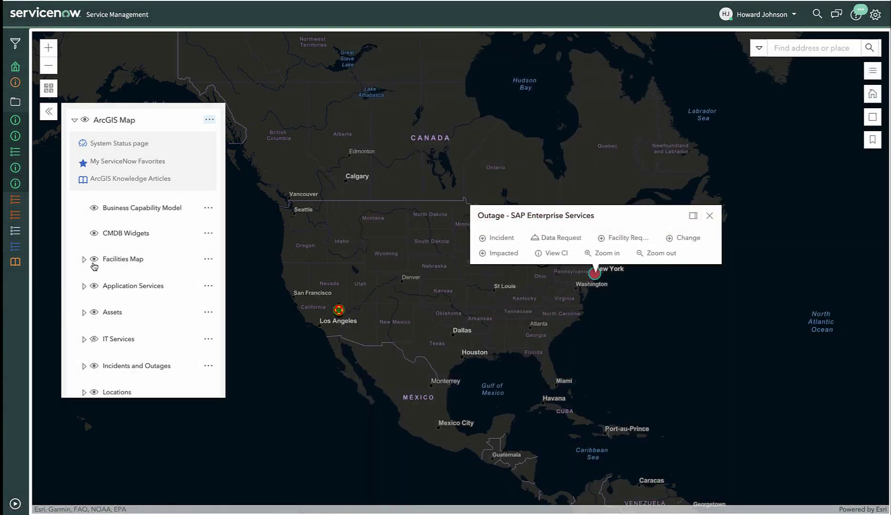
# - Expand the Application Services group and show its SAP layer on the map
pyautogui.click(84, 285)
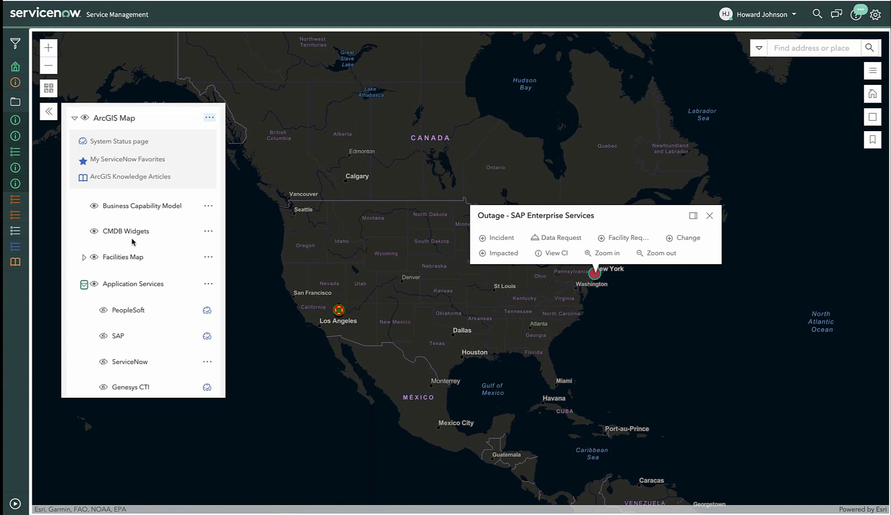
pyautogui.scroll(-2, 135, 238)
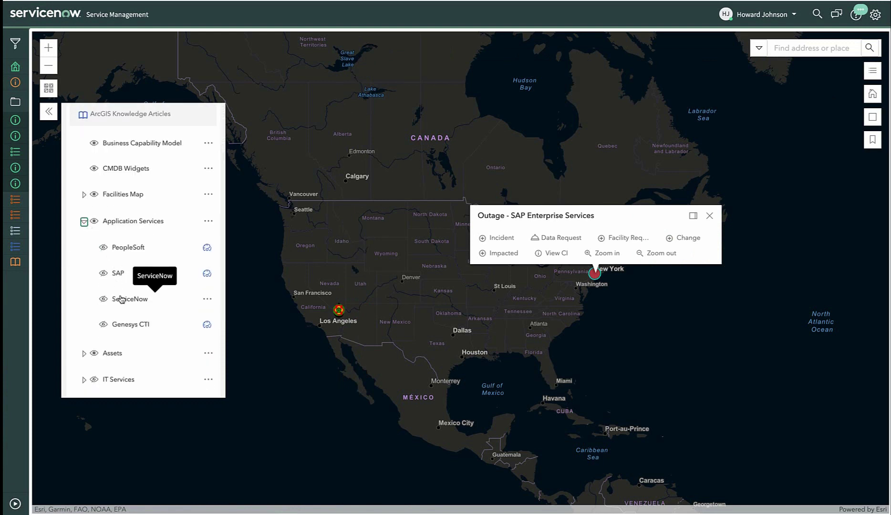
pyautogui.click(118, 272)
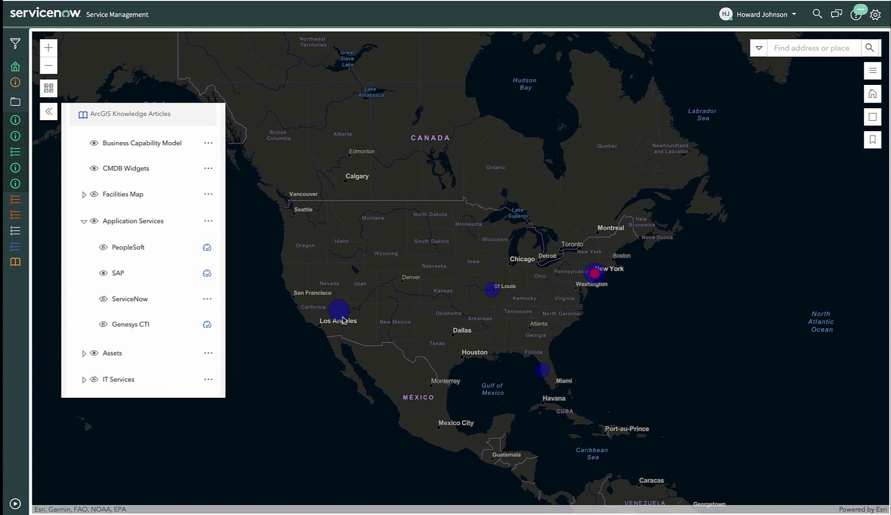
# - Review the configuration item list for the SAP marker at Las Vegas, then close it
pyautogui.click(339, 315)
pyautogui.click(255, 294)
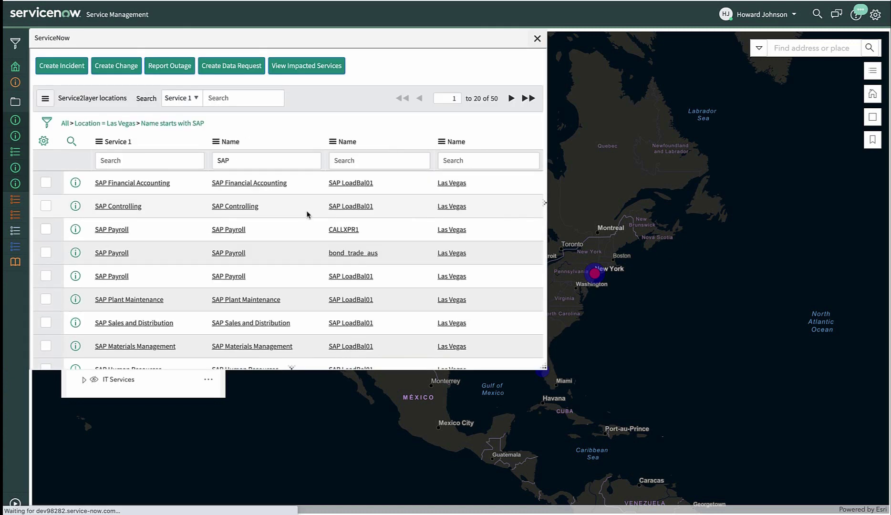
pyautogui.scroll(-1, 181, 205)
pyautogui.scroll(-5, 190, 214)
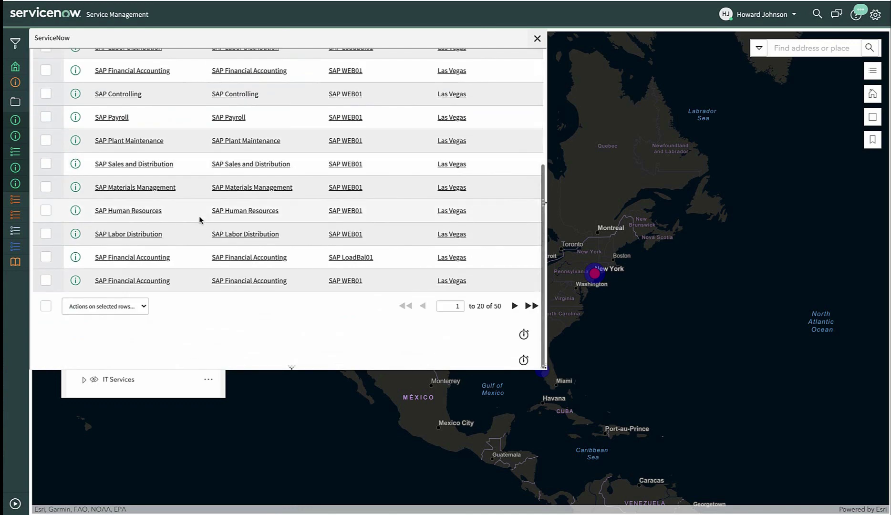
pyautogui.scroll(6, 193, 210)
pyautogui.click(536, 38)
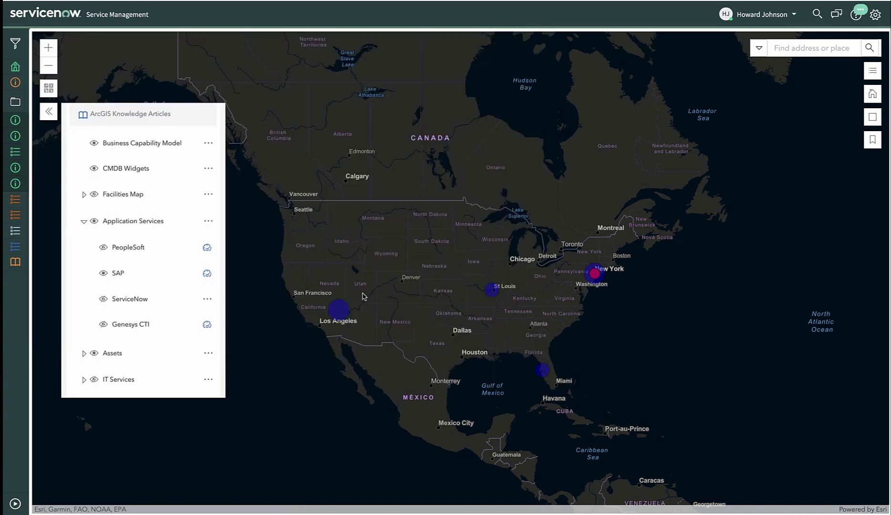
# - Expand the Locations group and show the ACME Data Centers layer on the map
pyautogui.scroll(-1, 152, 291)
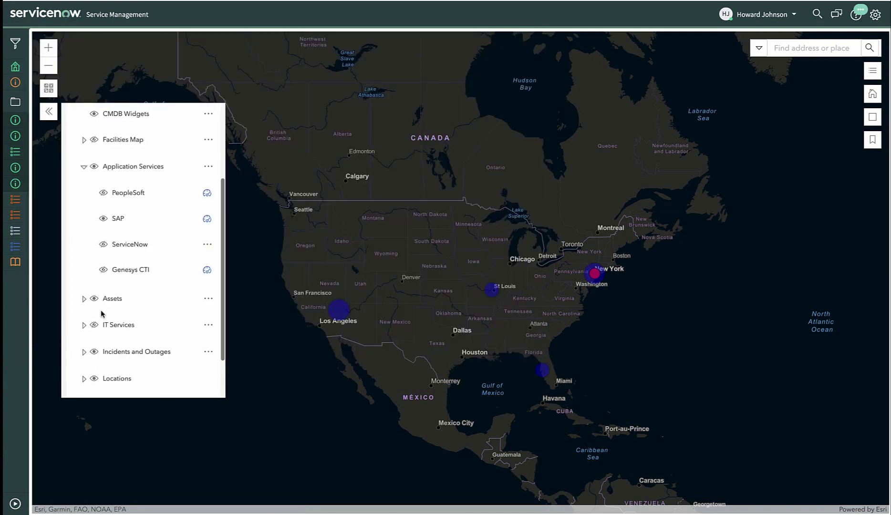
pyautogui.scroll(-3, 100, 295)
pyautogui.click(84, 321)
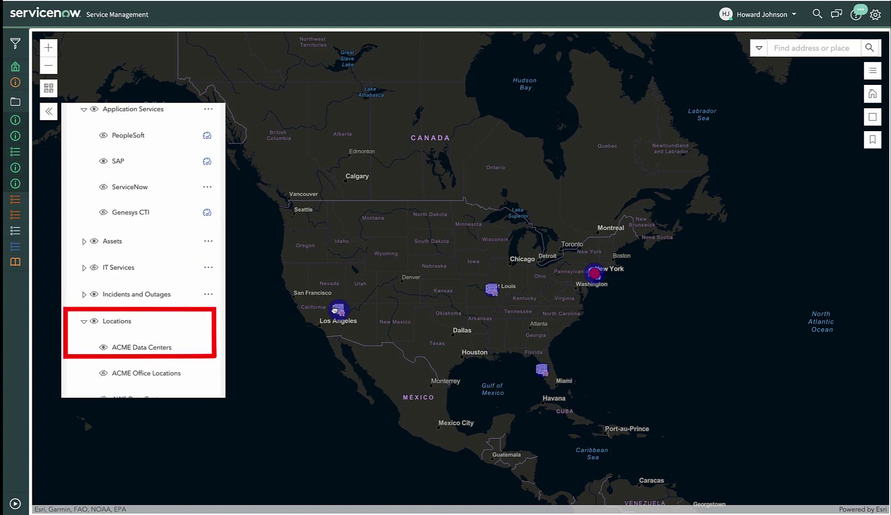
# - View the ACME Data Centers record in the Las Vegas marker's details, then close the details
pyautogui.click(338, 311)
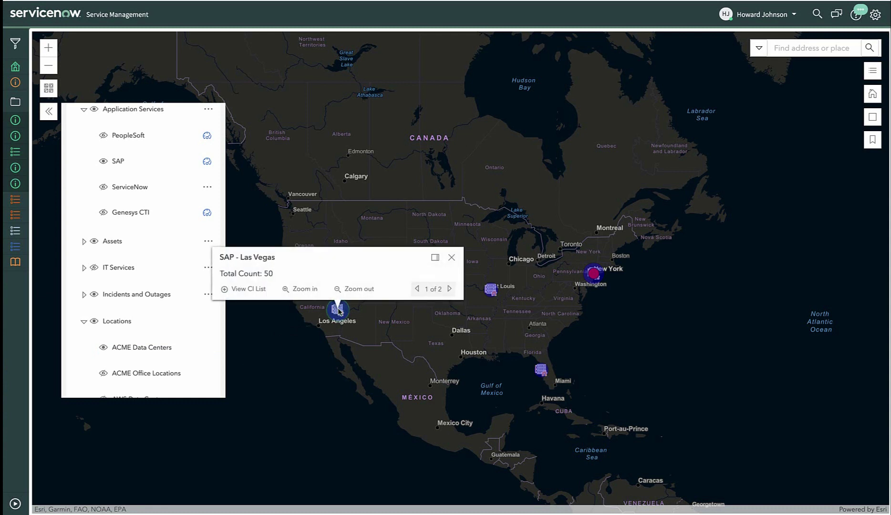
pyautogui.click(449, 289)
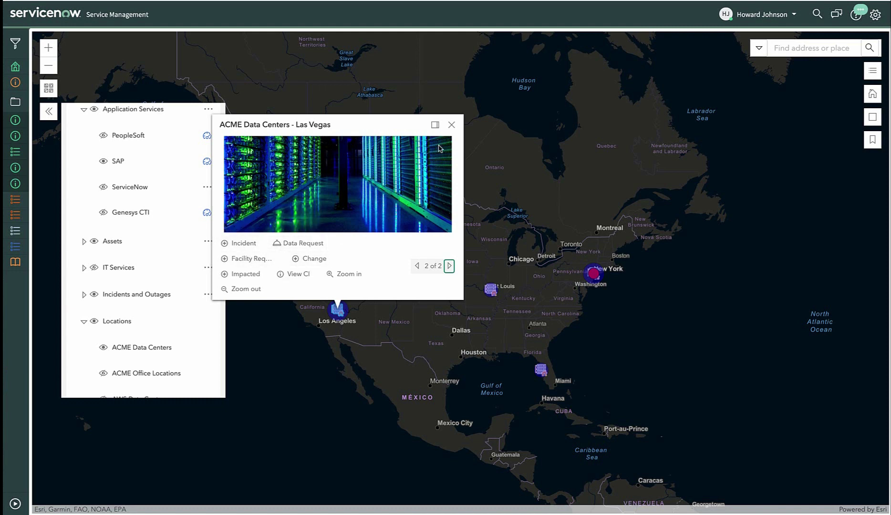
pyautogui.click(451, 125)
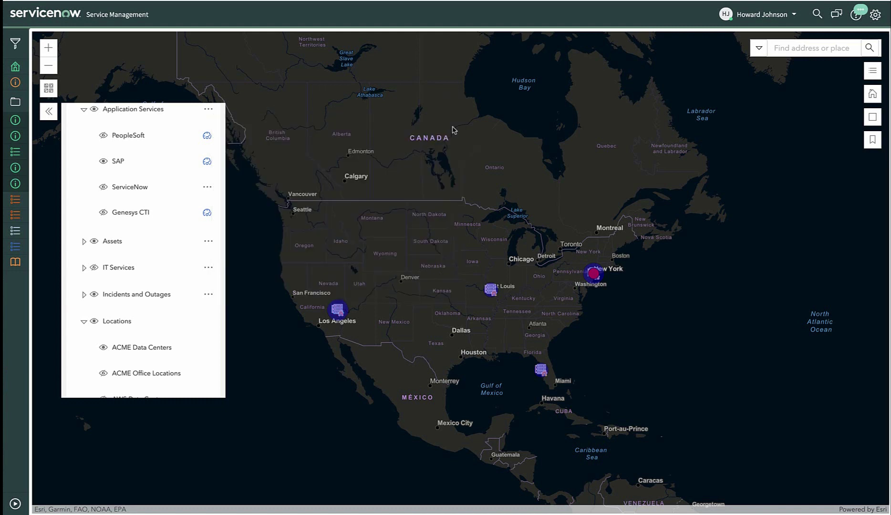
# - Show the IT Services layers on the map and look through the sublayers in that group
pyautogui.click(95, 268)
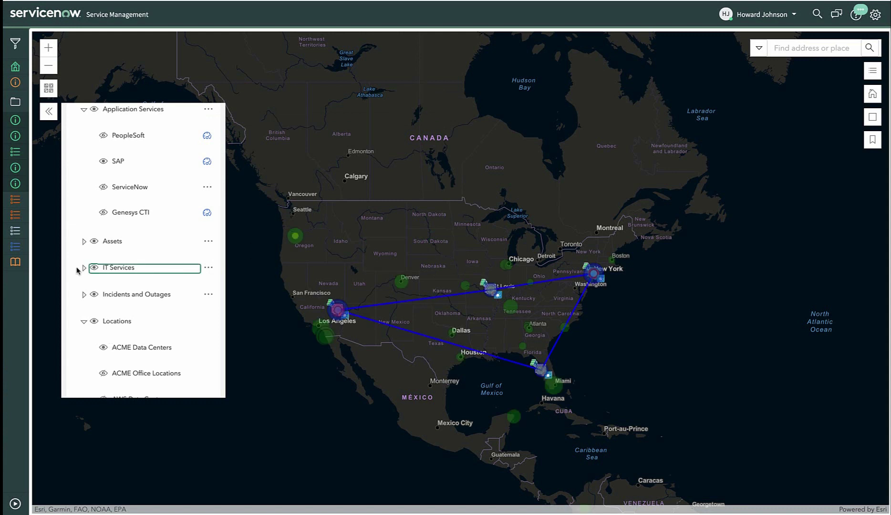
pyautogui.click(83, 268)
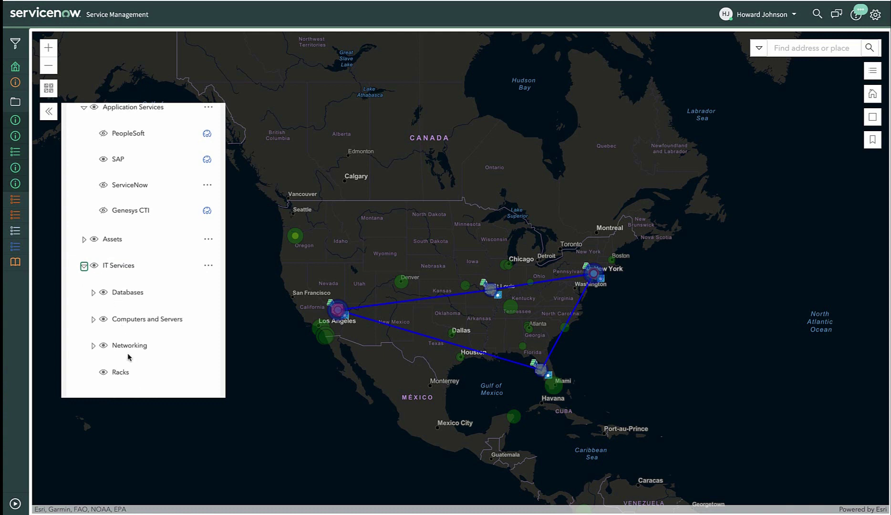
pyautogui.scroll(-3, 131, 353)
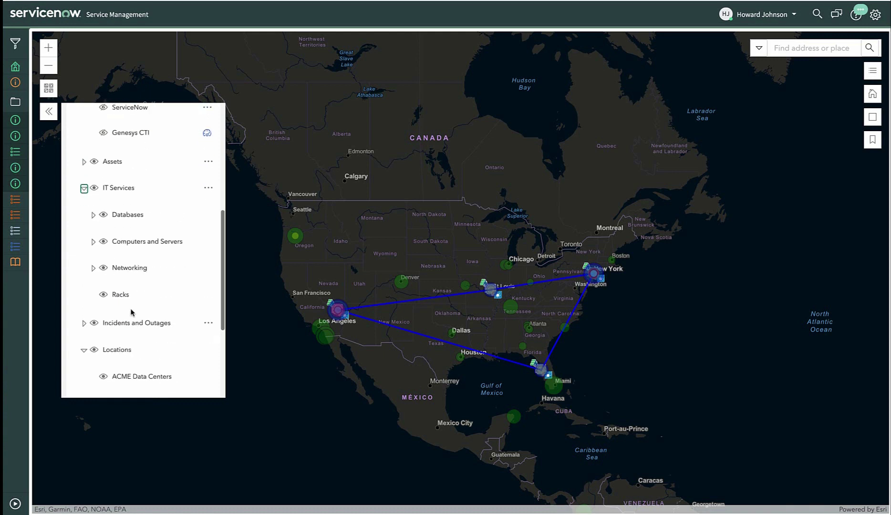
pyautogui.click(84, 188)
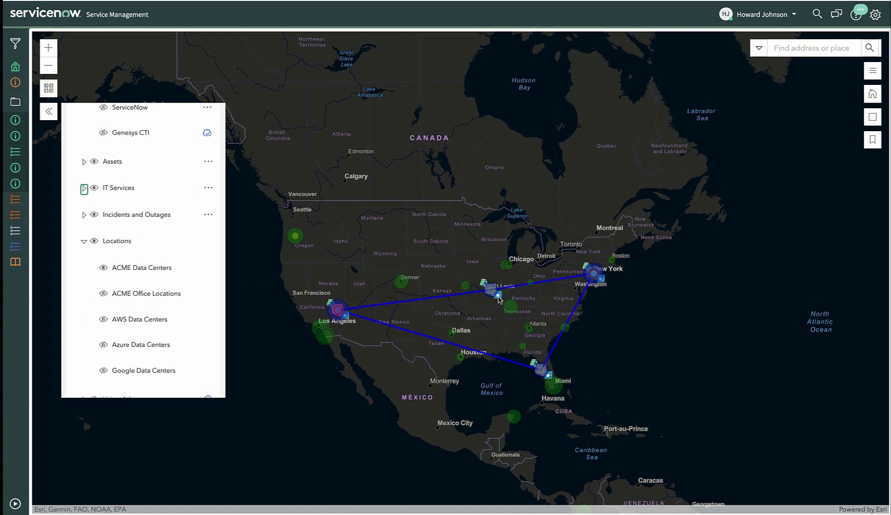
# - Review the business services impacted by Point to Point Circuit 1, the line running from Las Vegas to St Louis
pyautogui.click(393, 303)
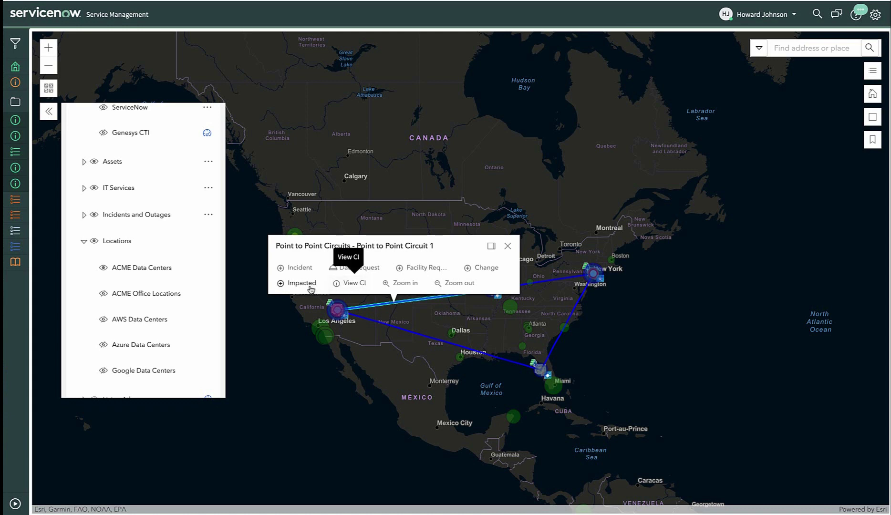
pyautogui.click(302, 284)
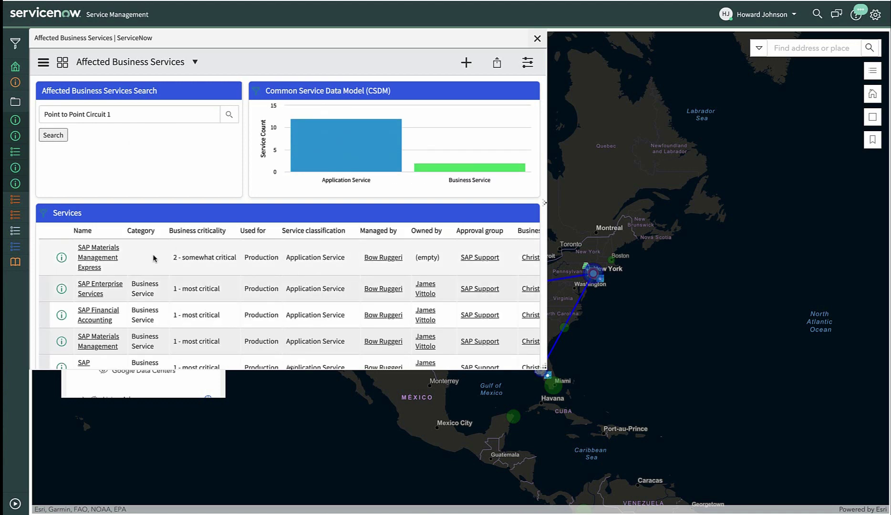
pyautogui.scroll(-5, 148, 261)
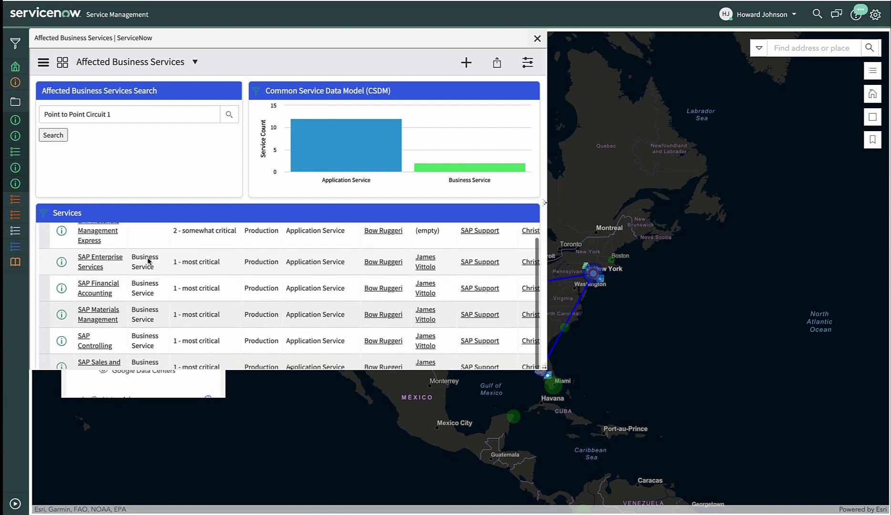
pyautogui.scroll(-2, 151, 258)
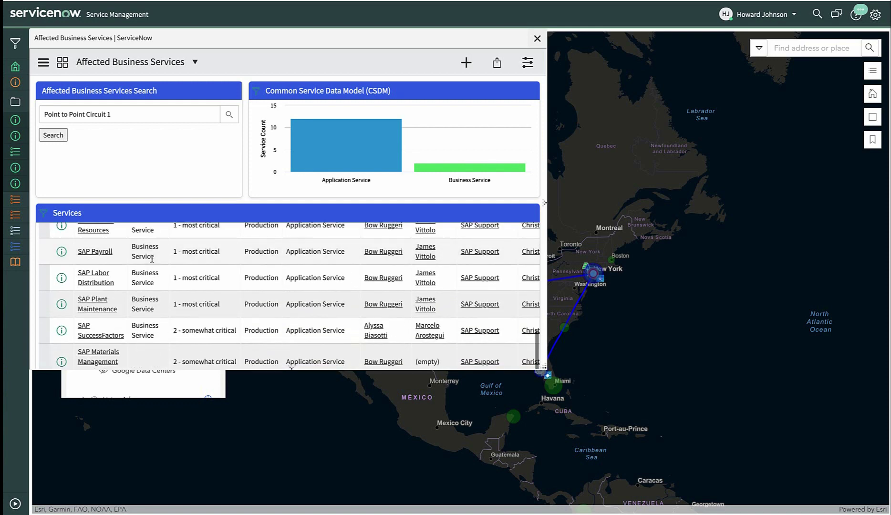
pyautogui.scroll(-5, 150, 258)
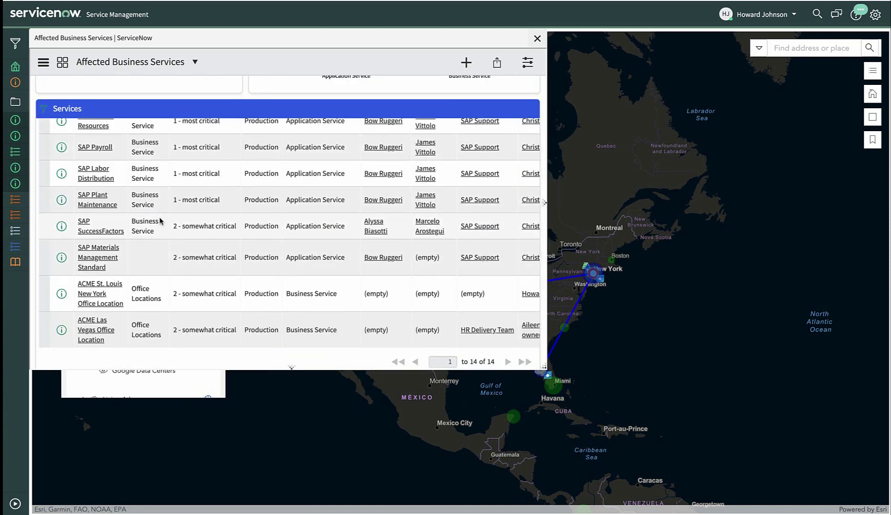
pyautogui.scroll(5, 161, 220)
pyautogui.scroll(3, 164, 231)
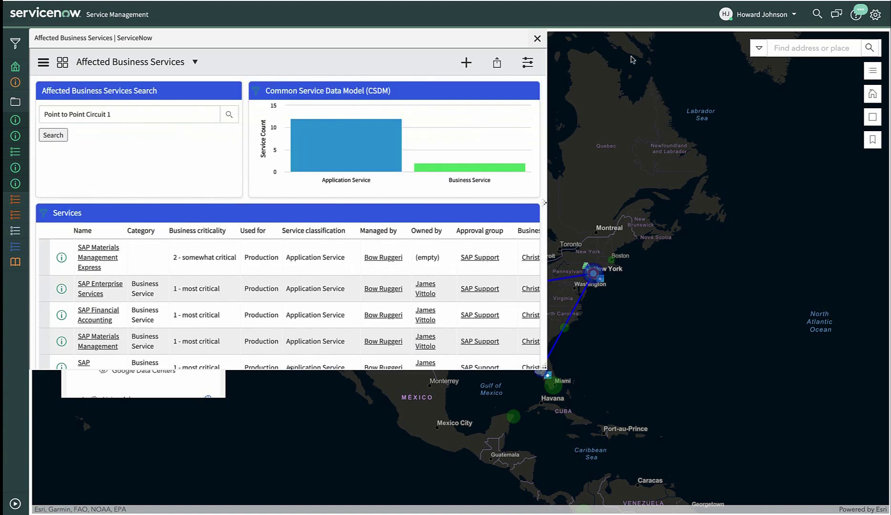
pyautogui.click(537, 38)
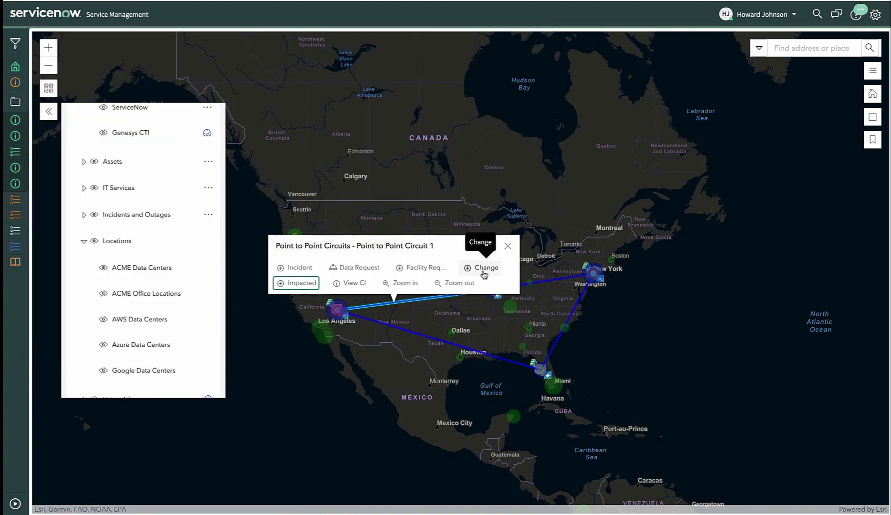
# - Open a new change request for Point to Point Circuit 1, check its configuration item, and close it without saving
pyautogui.click(483, 268)
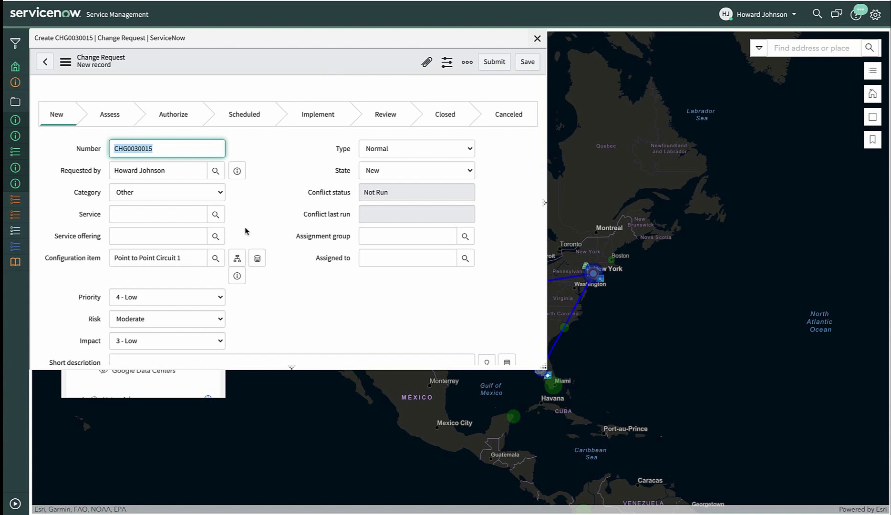
pyautogui.moveTo(197, 257); pyautogui.dragTo(93, 259)
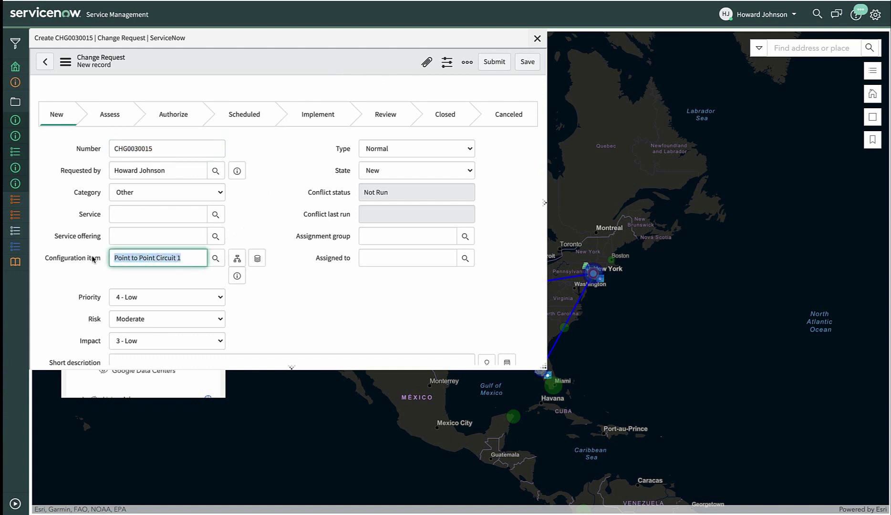
pyautogui.moveTo(69, 263)
pyautogui.click(537, 39)
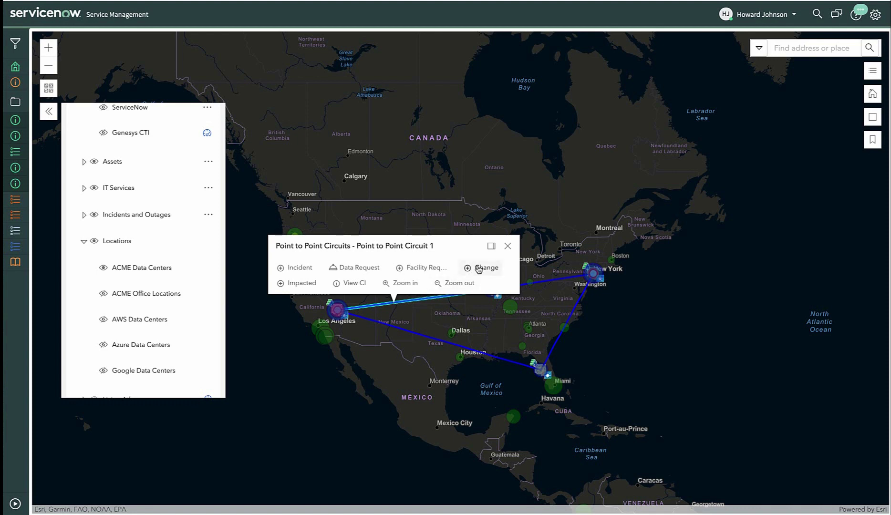
# - Open the SAP application service's linked CI and dependency views and examine the SAP Enterprise Services dependency map
pyautogui.scroll(5, 183, 286)
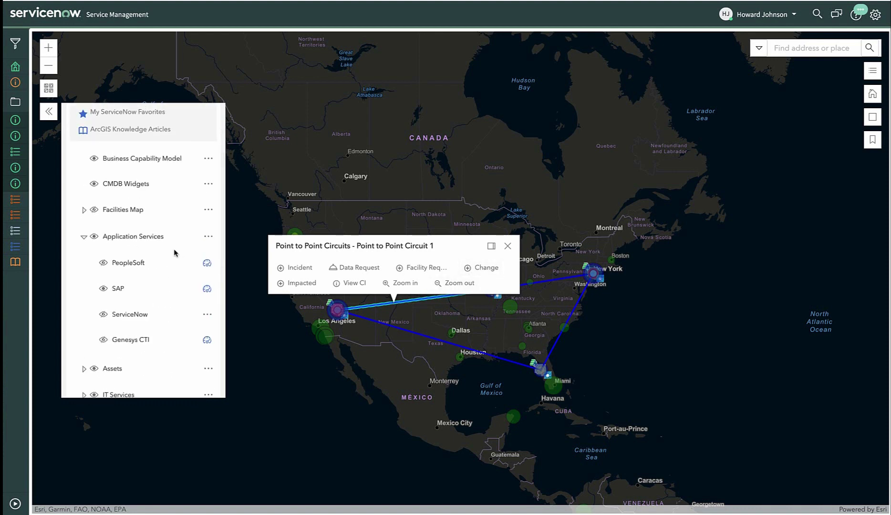
pyautogui.click(206, 290)
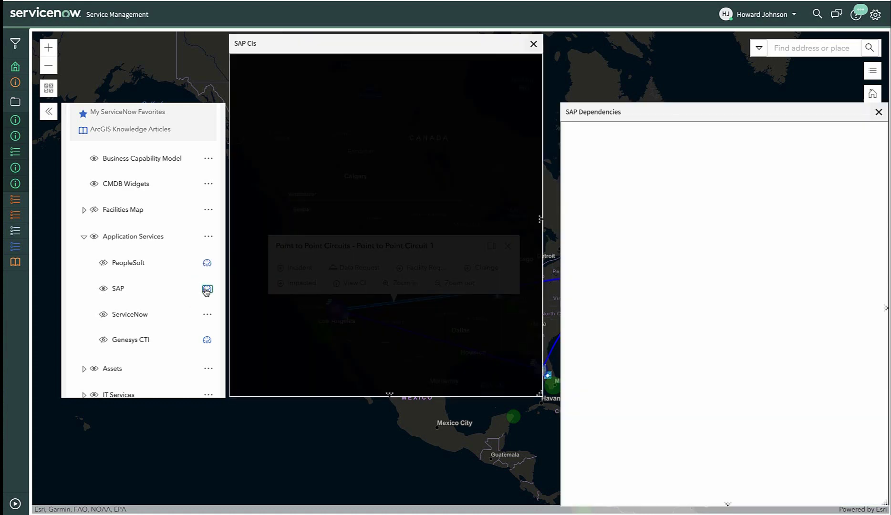
pyautogui.scroll(6, 663, 291)
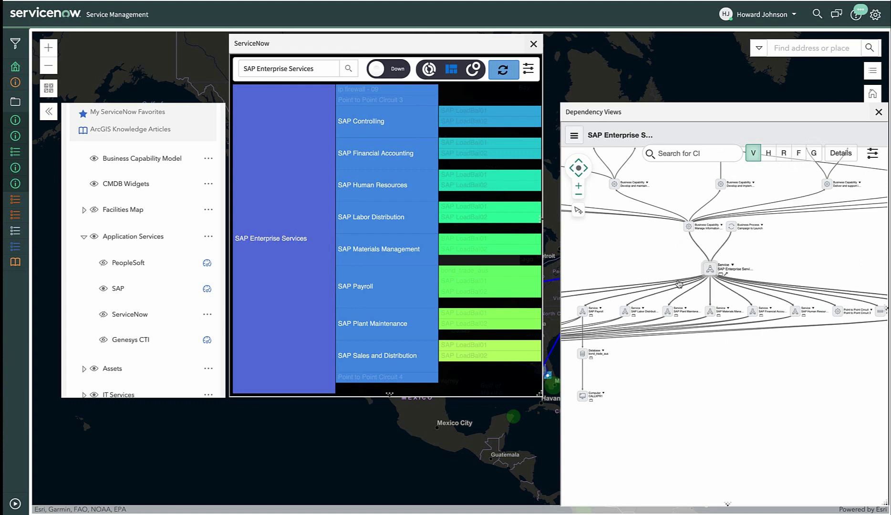
pyautogui.scroll(-5, 649, 246)
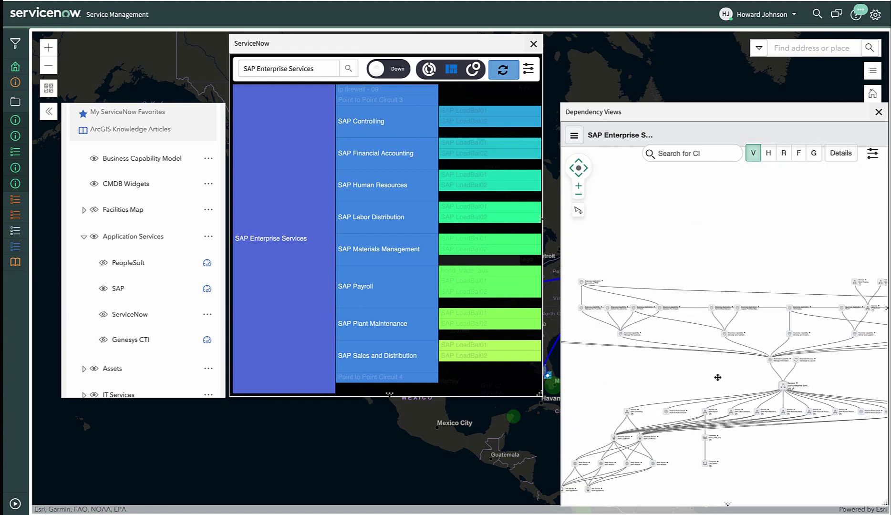
# - Take a closer look at the upstream and downstream nodes in the SAP Enterprise Services dependency map and close it
pyautogui.moveTo(639, 287); pyautogui.dragTo(676, 258)
pyautogui.scroll(2, 708, 294)
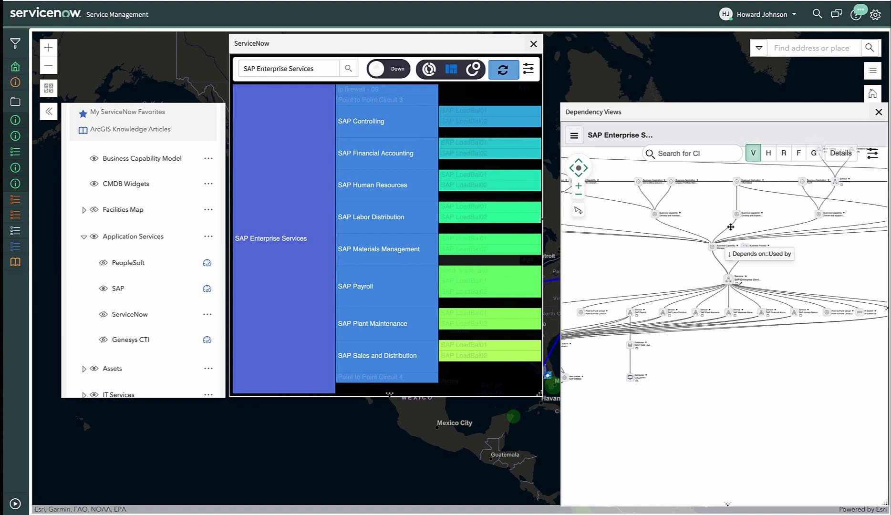
pyautogui.click(878, 112)
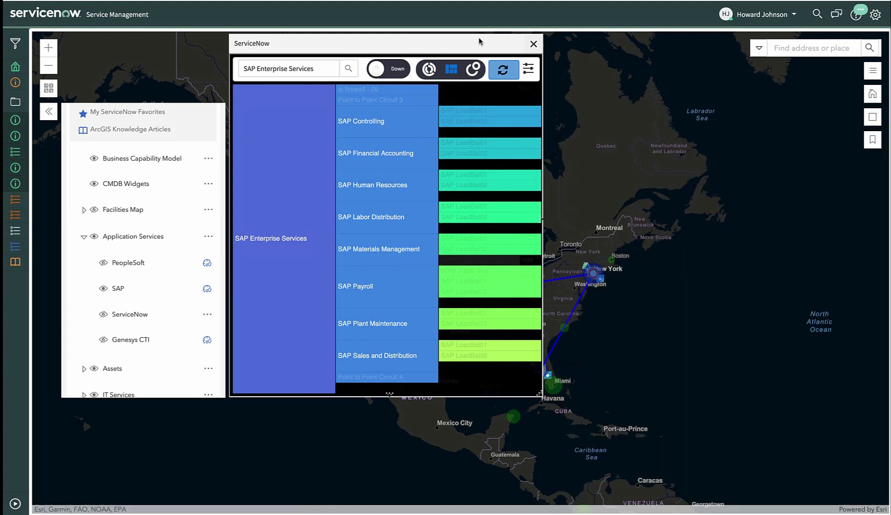
# - Enlarge the SAP Enterprise Services chart window over the map and regenerate the chart with a layer depth of 8
pyautogui.moveTo(479, 42); pyautogui.dragTo(340, 55)
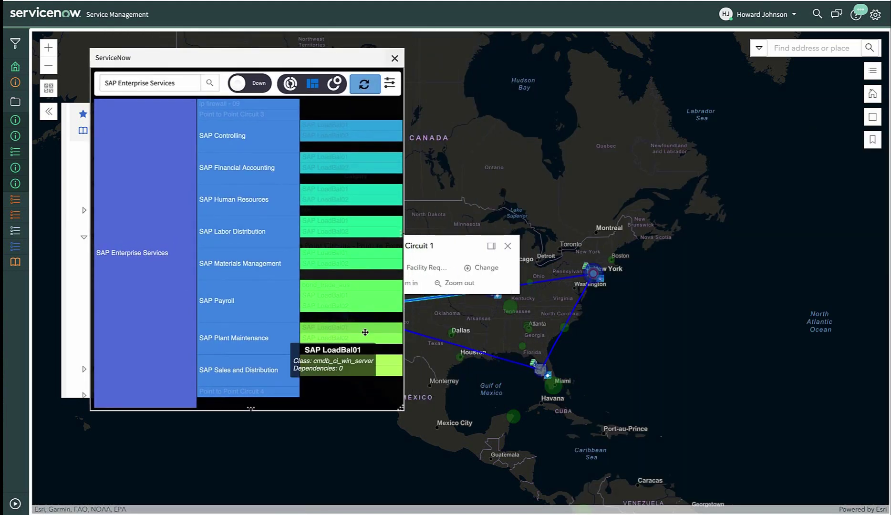
pyautogui.moveTo(400, 408); pyautogui.dragTo(853, 482)
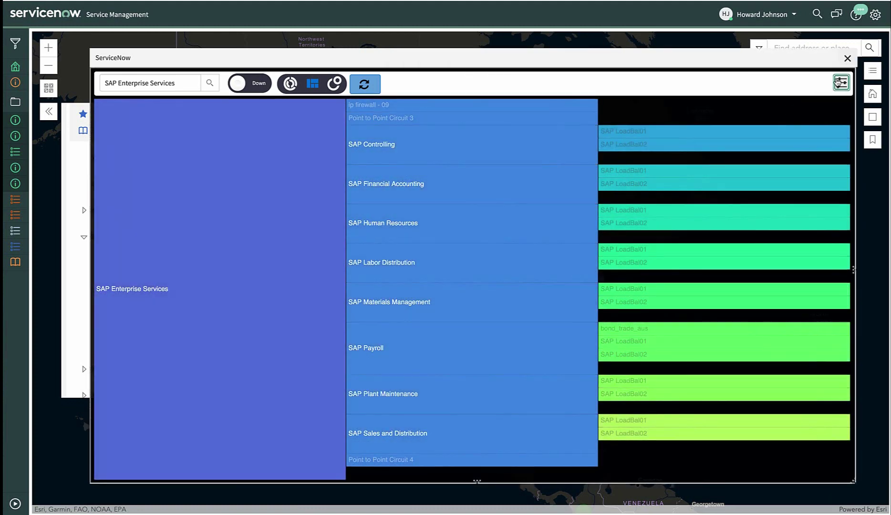
pyautogui.click(841, 83)
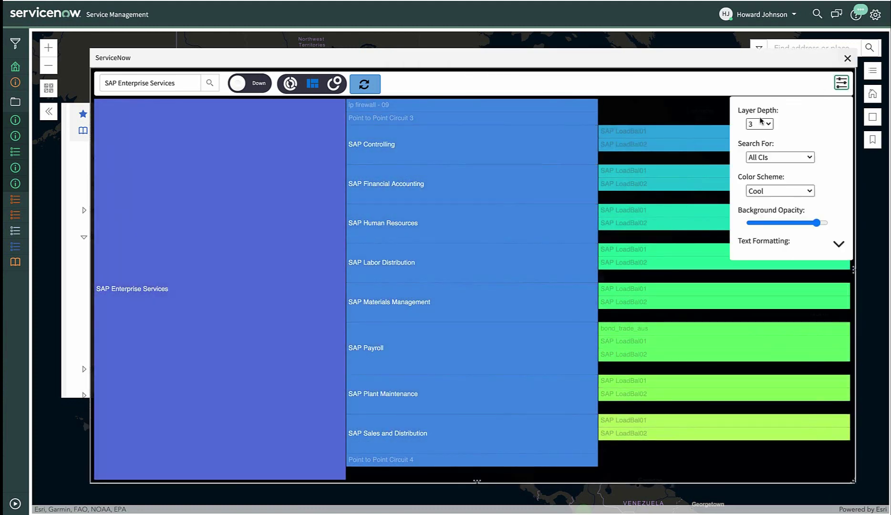
pyautogui.click(759, 124)
pyautogui.click(754, 176)
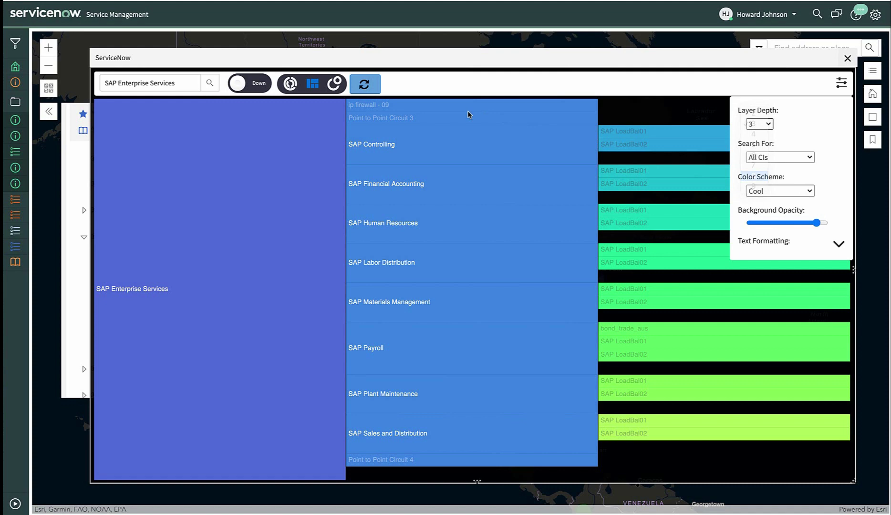
pyautogui.click(365, 84)
pyautogui.click(837, 83)
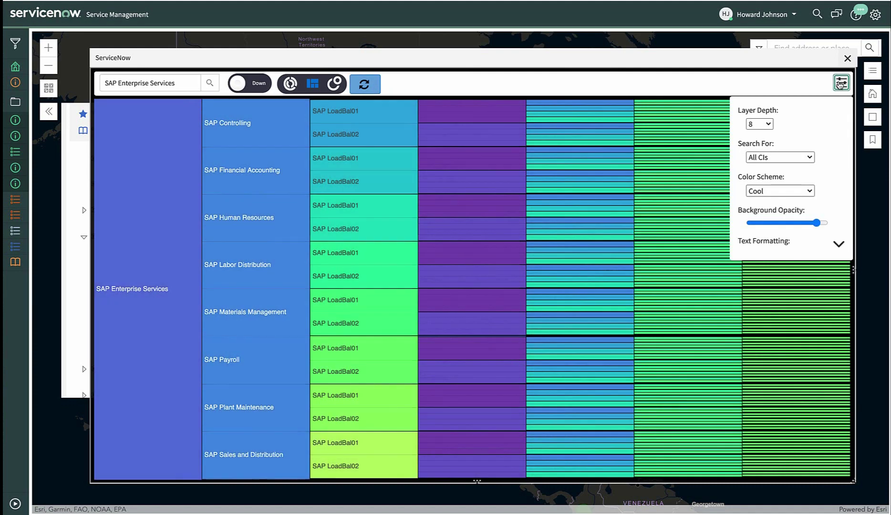
pyautogui.click(836, 84)
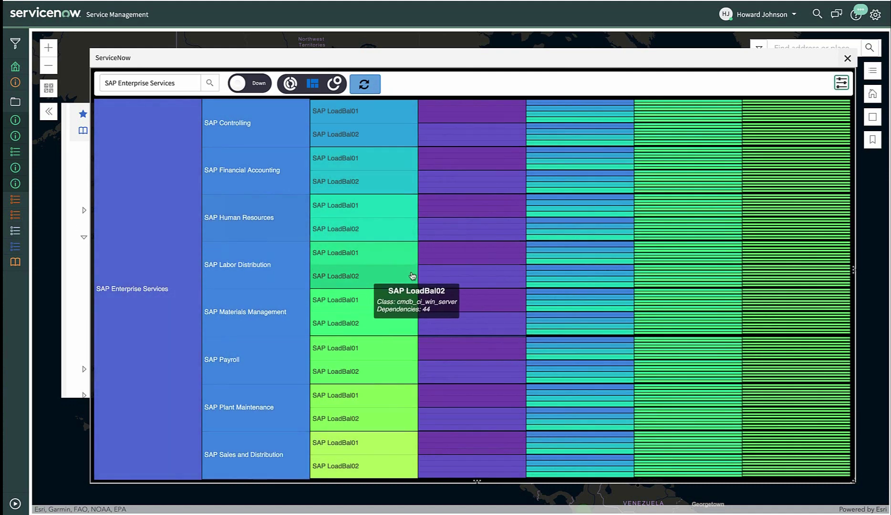
# - Examine the SAP Labor Distribution branch of the chart, from its load balancers through web and application servers to SAP ORA01
pyautogui.scroll(3, 411, 290)
pyautogui.scroll(2, 425, 292)
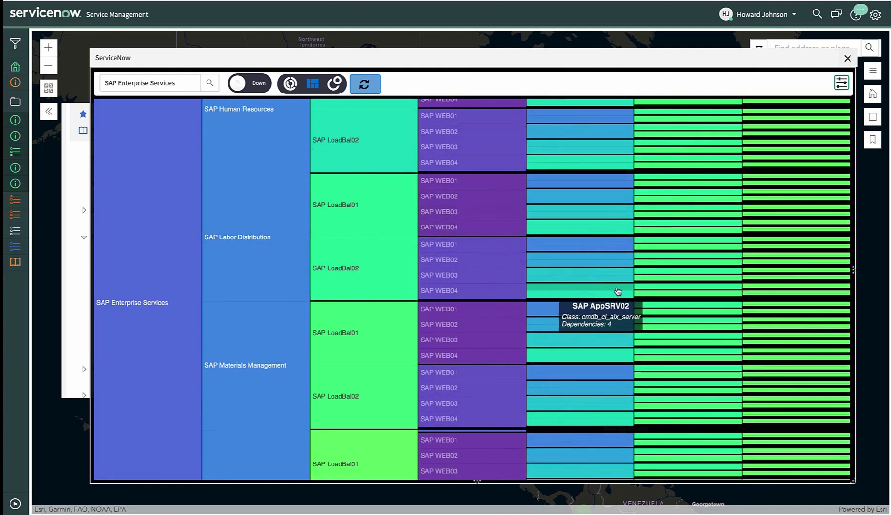
pyautogui.scroll(3, 617, 288)
pyautogui.scroll(4, 619, 213)
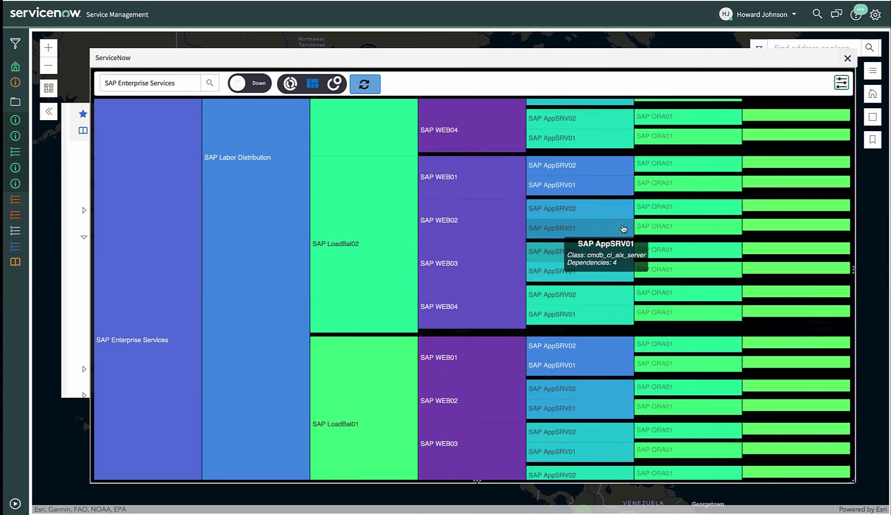
pyautogui.scroll(3, 591, 225)
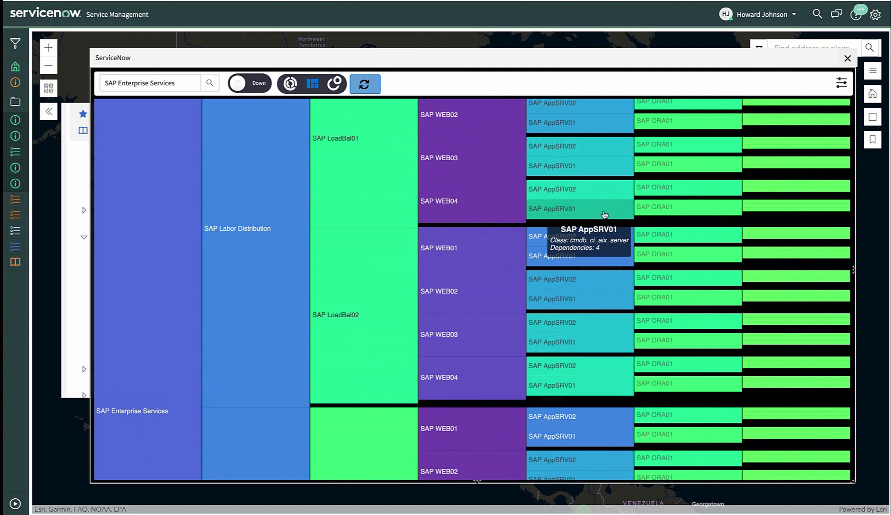
pyautogui.scroll(3, 715, 195)
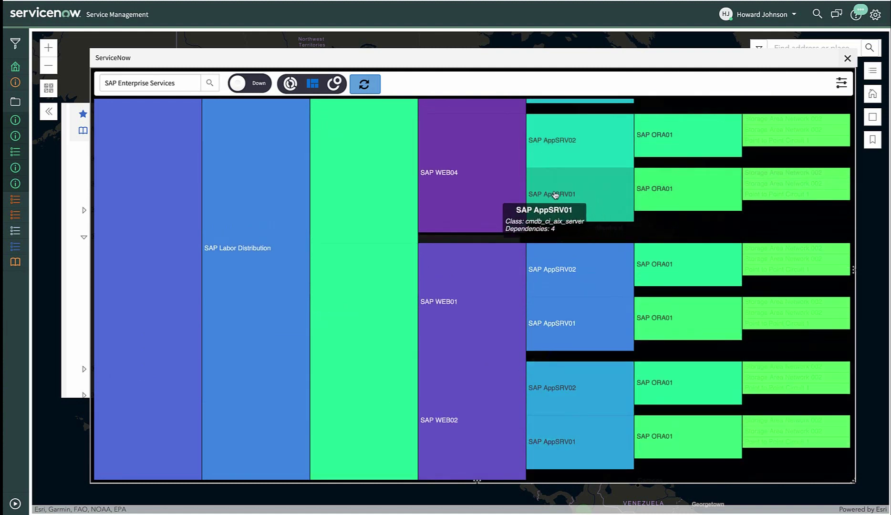
pyautogui.scroll(-5, 493, 249)
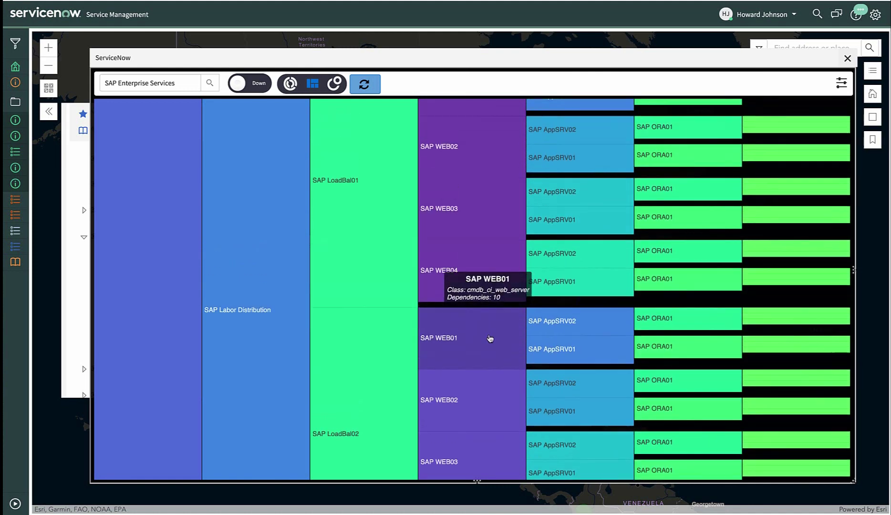
# - View the CI record of web server SAP WEB04, review its related items, and close the record
pyautogui.rightClick(500, 302)
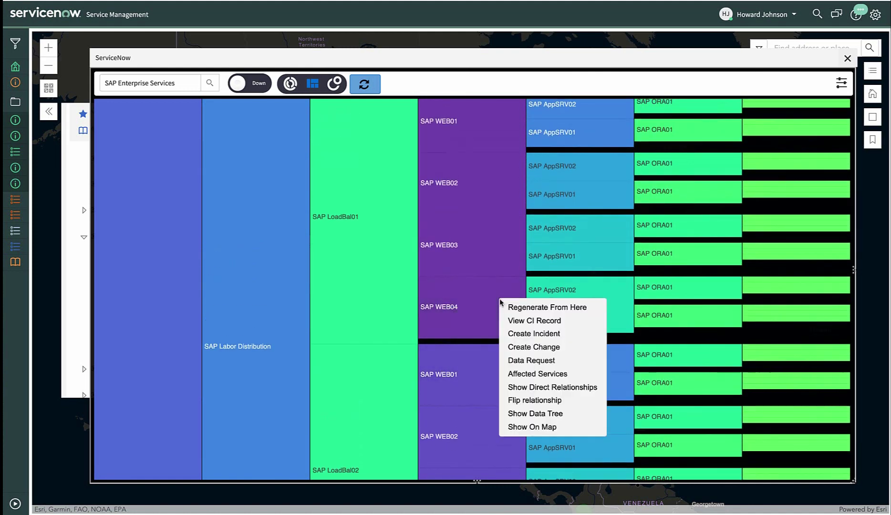
pyautogui.click(530, 320)
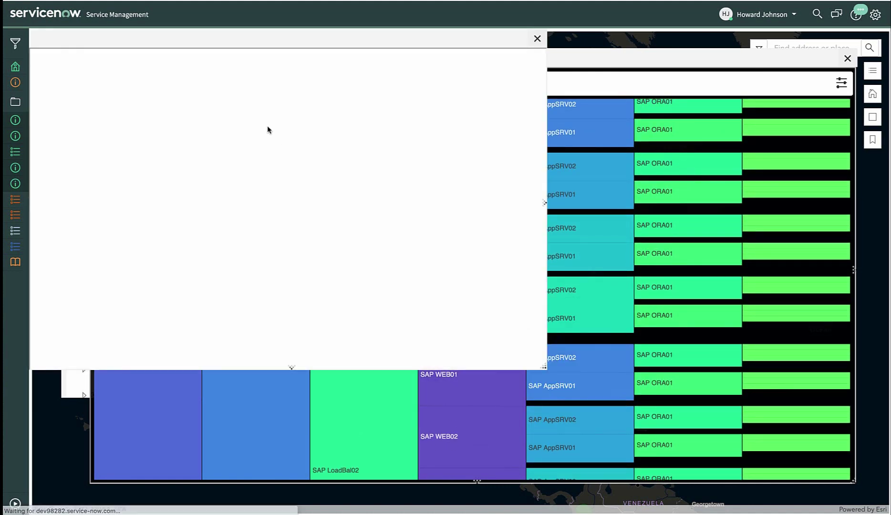
pyautogui.scroll(-4, 344, 255)
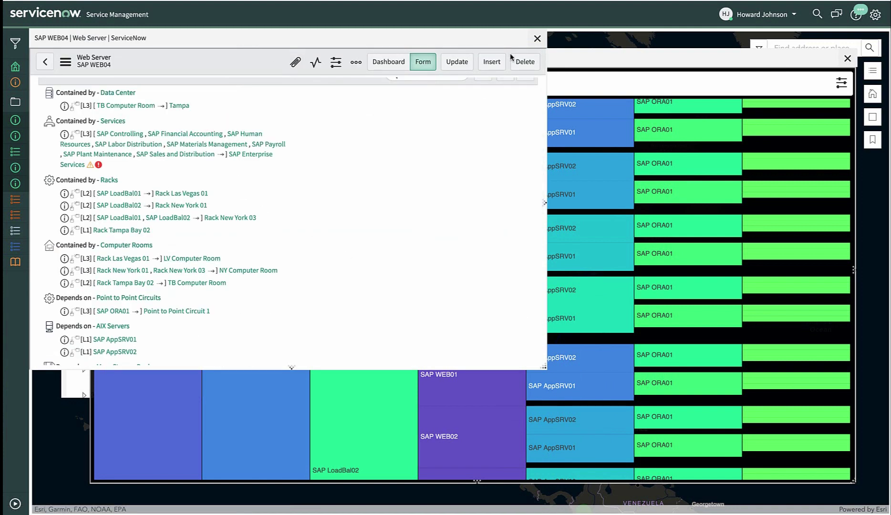
pyautogui.click(537, 39)
# - Show web server SAP WEB03 on the map, hide its layer, and turn the ArcGIS Map layer back on
pyautogui.rightClick(494, 244)
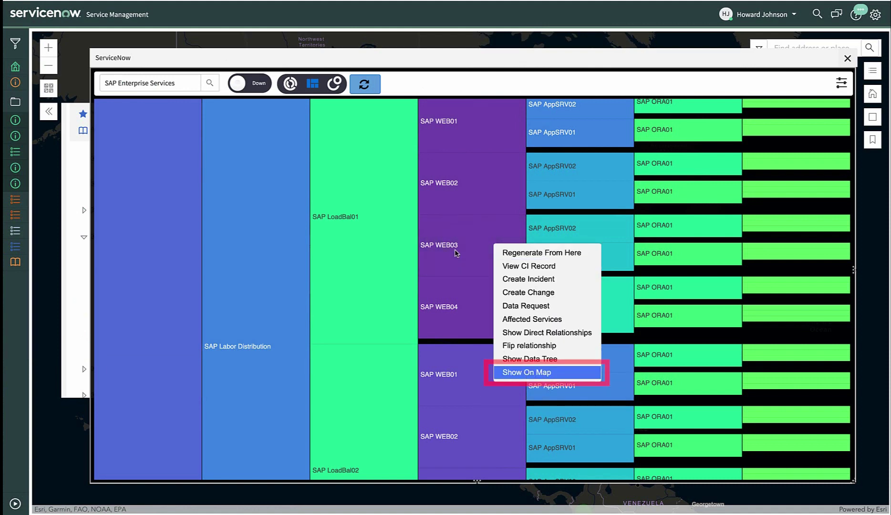
pyautogui.press('Return')
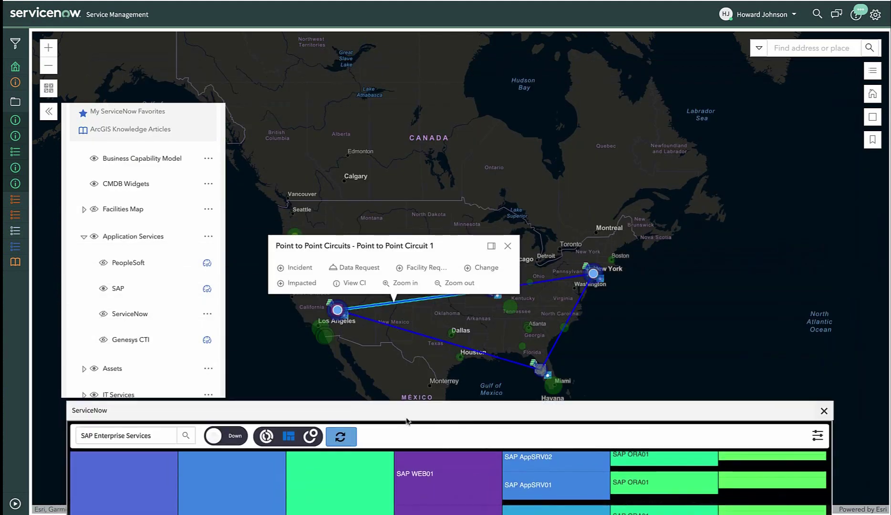
pyautogui.scroll(2, 163, 265)
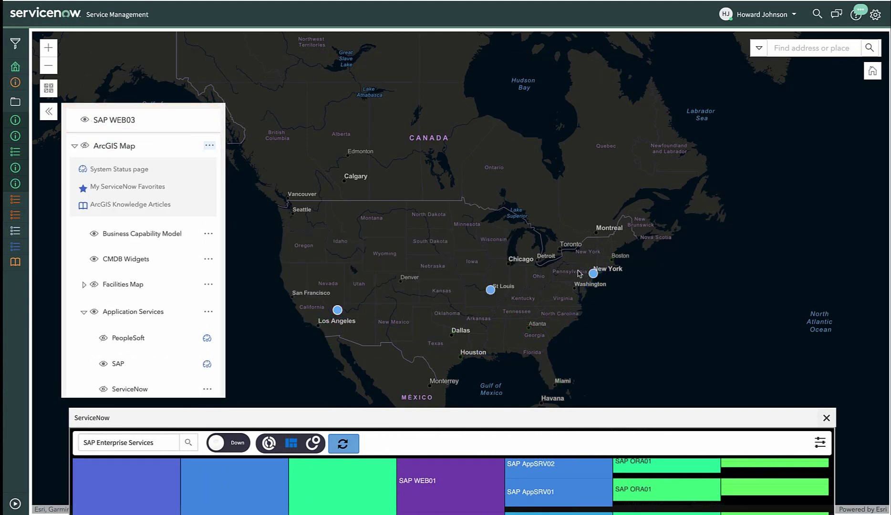
pyautogui.click(115, 126)
pyautogui.click(116, 145)
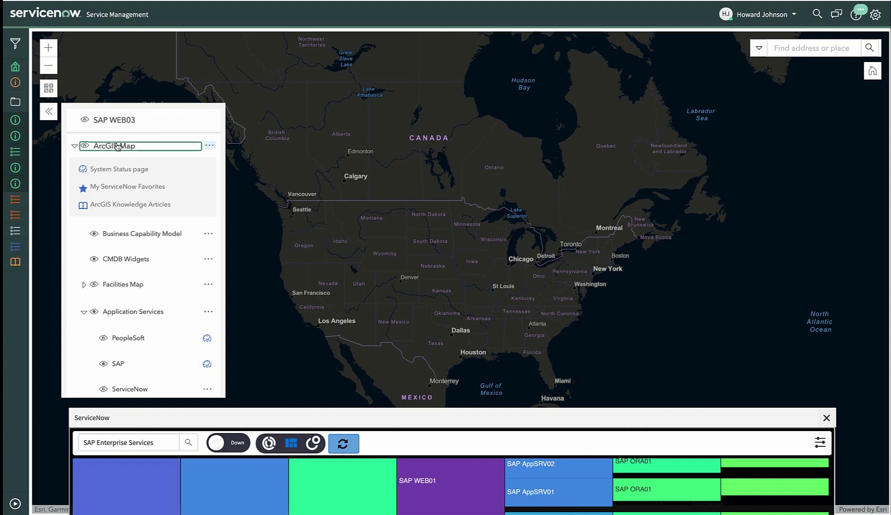
# - Bring the chart window back into full view and switch the SAP Enterprise Services dependency direction to Up
pyautogui.moveTo(433, 419); pyautogui.dragTo(449, 59)
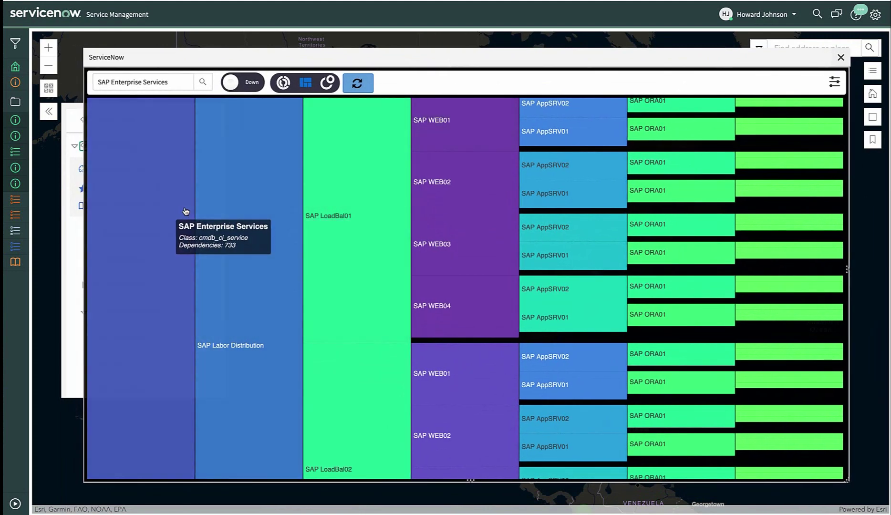
pyautogui.click(176, 207)
pyautogui.click(243, 82)
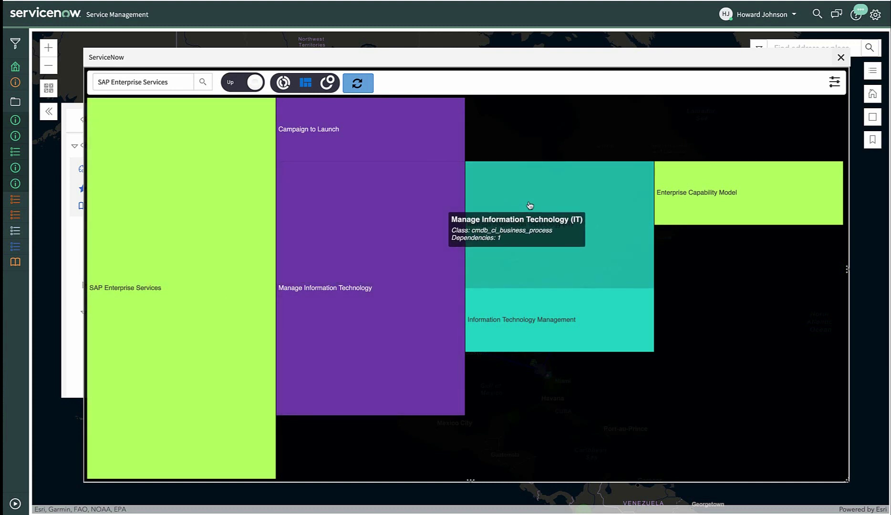
# - Regenerate the chart from Enterprise Capability Model, examine its SAP and PeopleSoft Enterprise Services branches, and close the chart window
pyautogui.rightClick(747, 174)
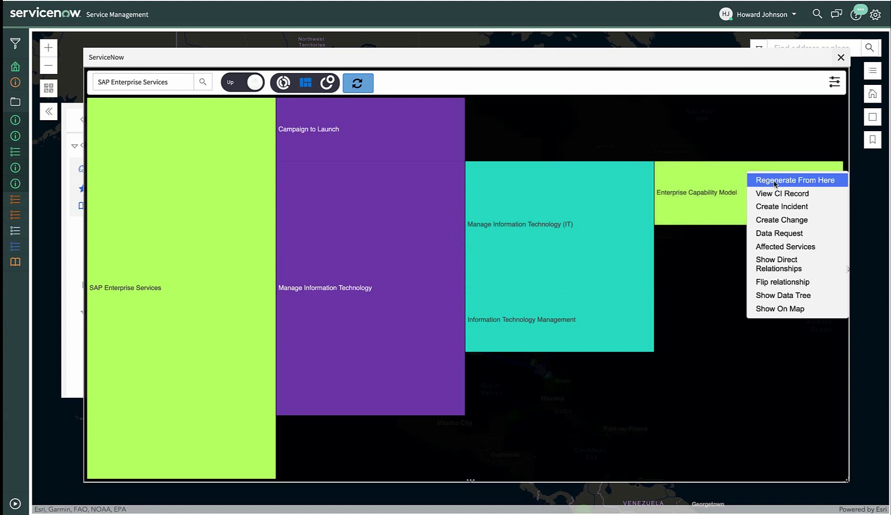
pyautogui.click(774, 184)
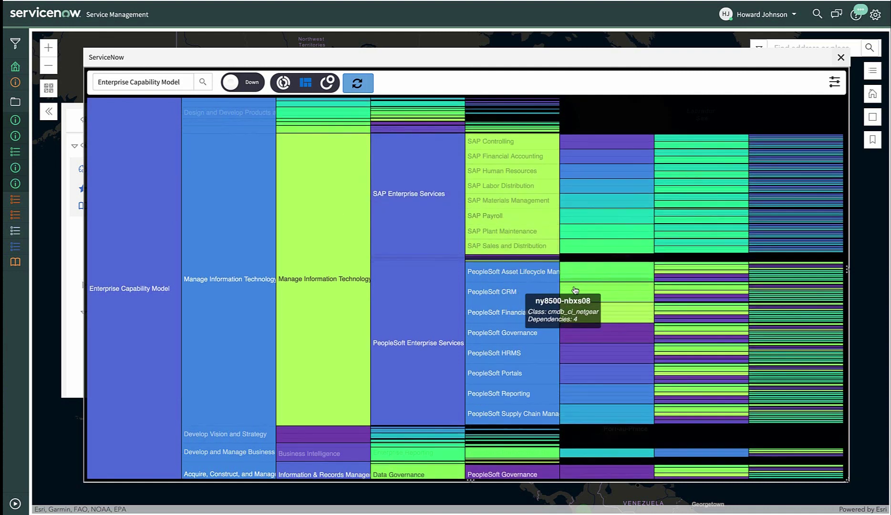
pyautogui.scroll(3, 575, 291)
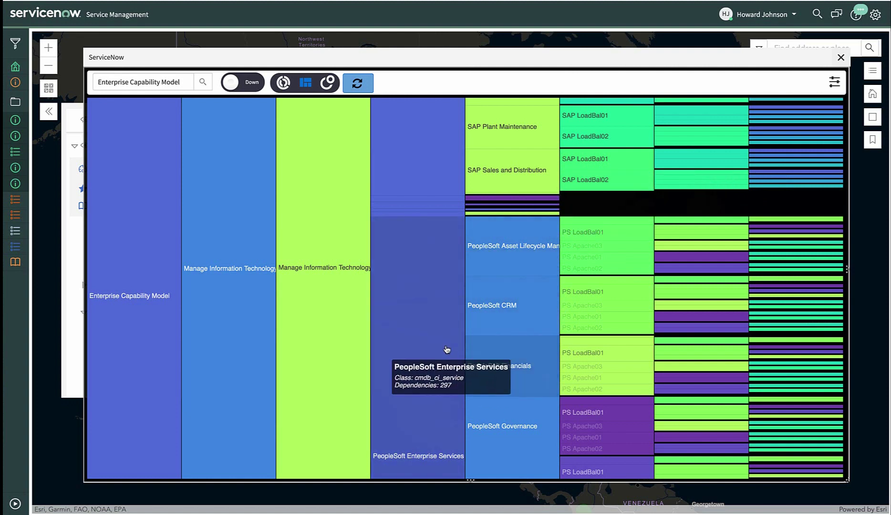
pyautogui.scroll(-2, 450, 346)
pyautogui.scroll(-2, 451, 344)
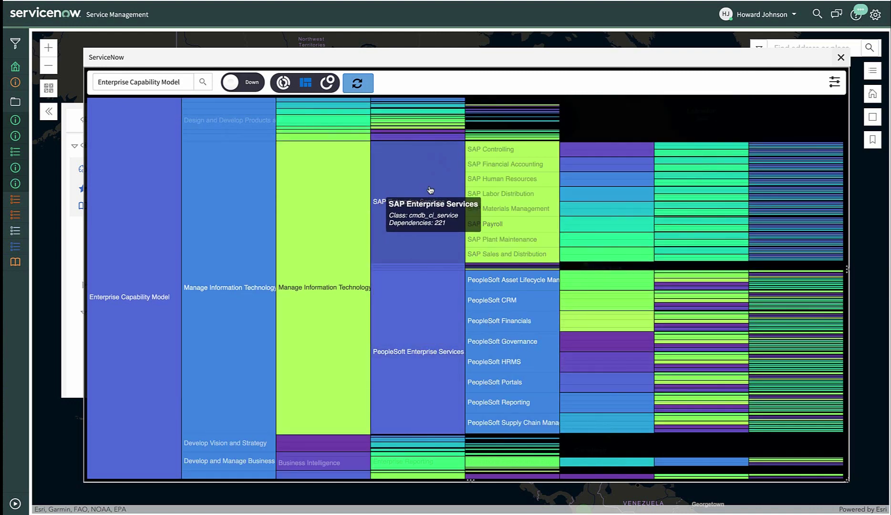
pyautogui.click(841, 57)
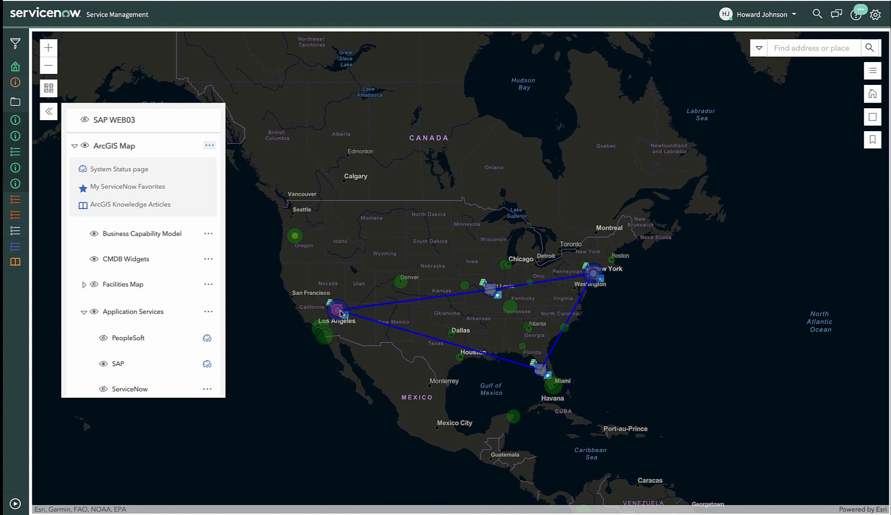
# - Go to the New York DataCenter bookmark on the map and close the bookmark list
pyautogui.click(872, 140)
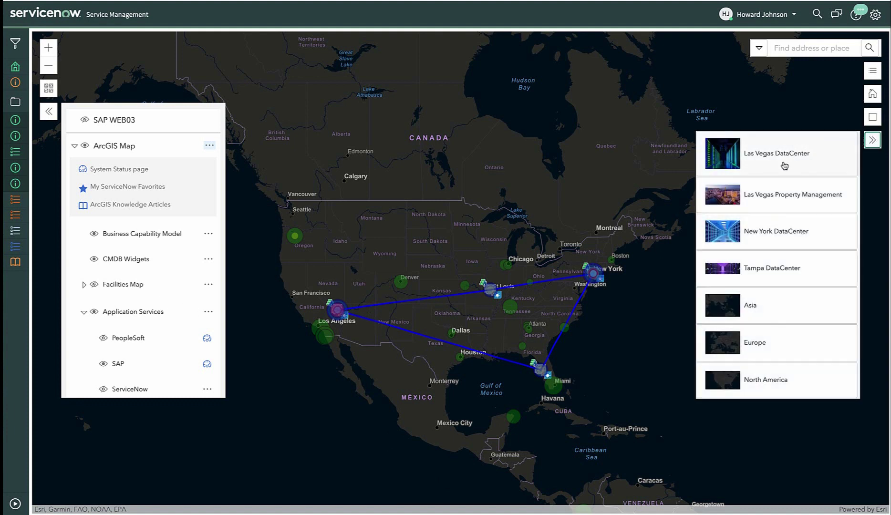
pyautogui.click(765, 233)
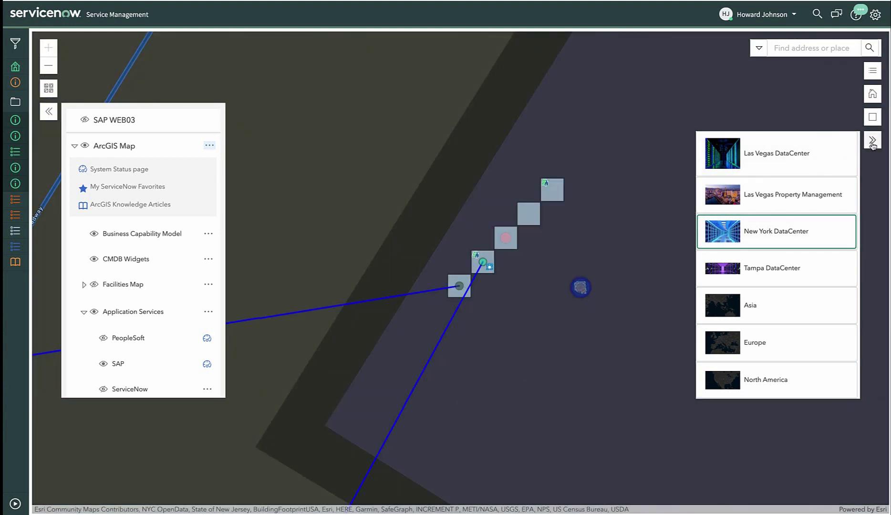
pyautogui.click(872, 141)
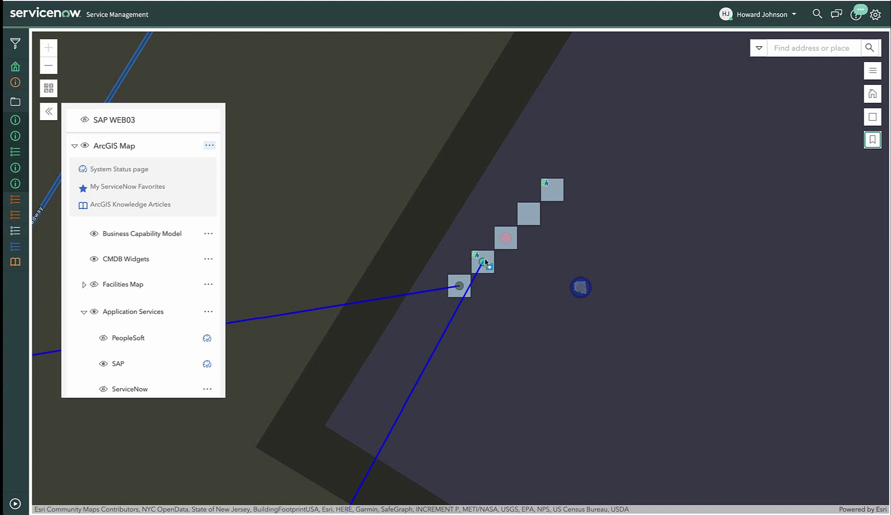
# - Check the overlapping rack and outage features at Rack New York 03 and open the rack's CI record
pyautogui.click(506, 239)
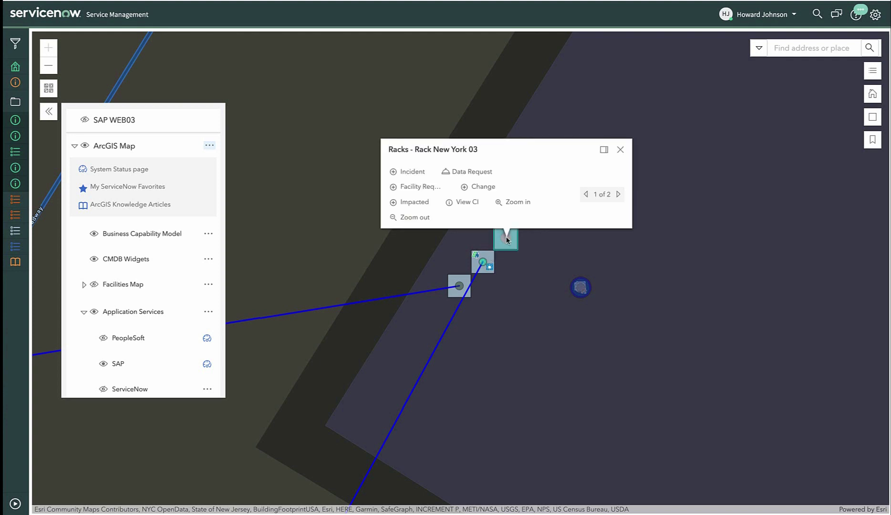
pyautogui.click(616, 195)
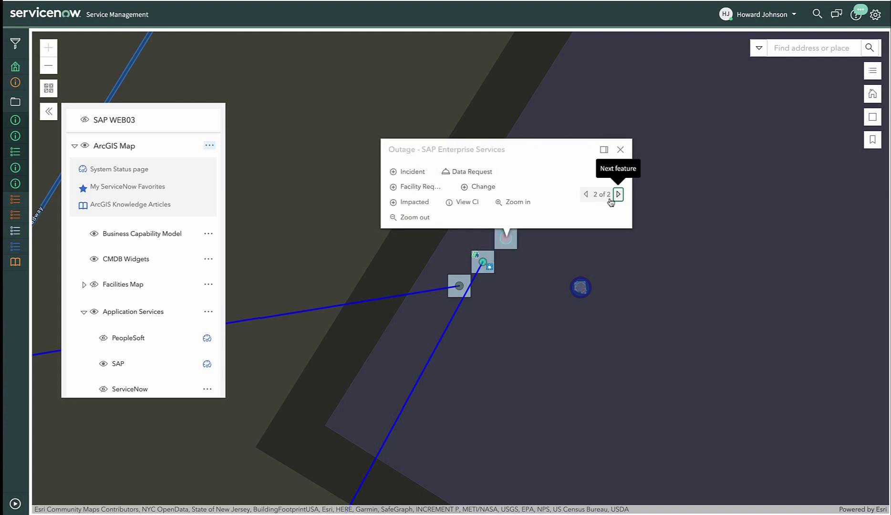
pyautogui.click(586, 195)
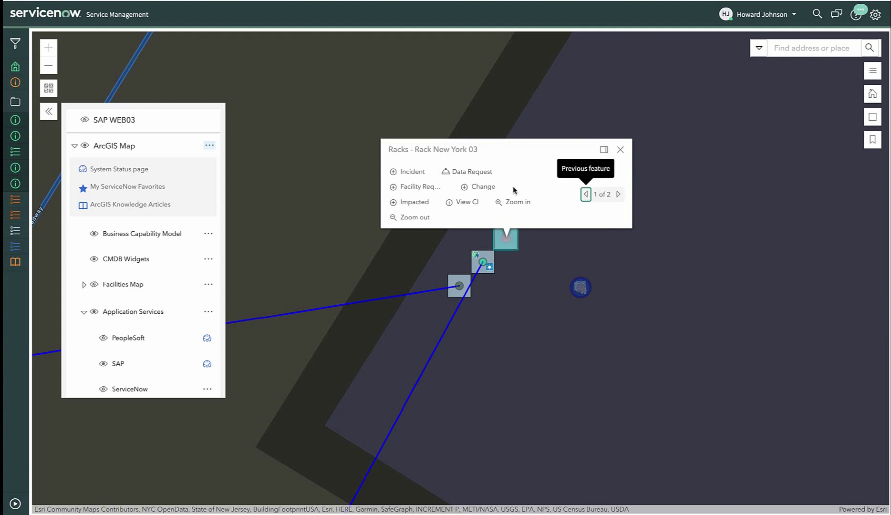
pyautogui.click(457, 203)
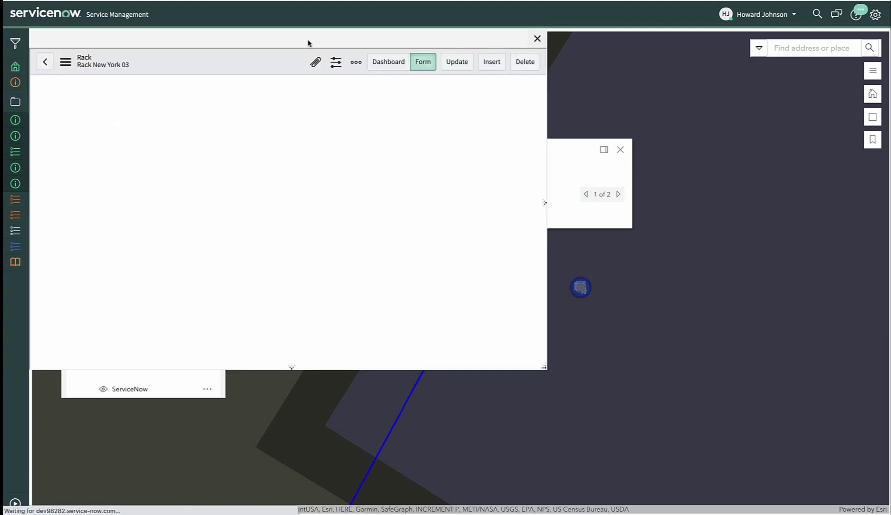
pyautogui.moveTo(328, 44); pyautogui.dragTo(369, 63)
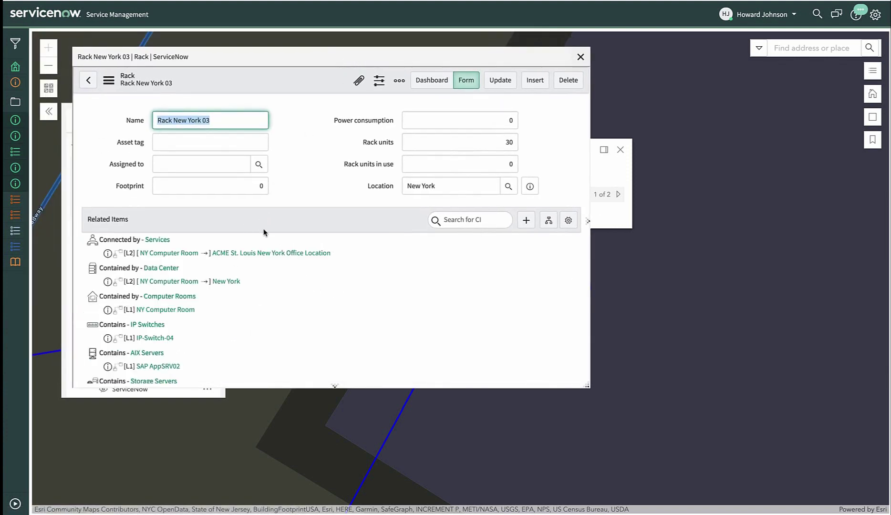
# - Examine the related items of Rack New York 03, then close its CI record and the rack popup
pyautogui.scroll(-3, 318, 251)
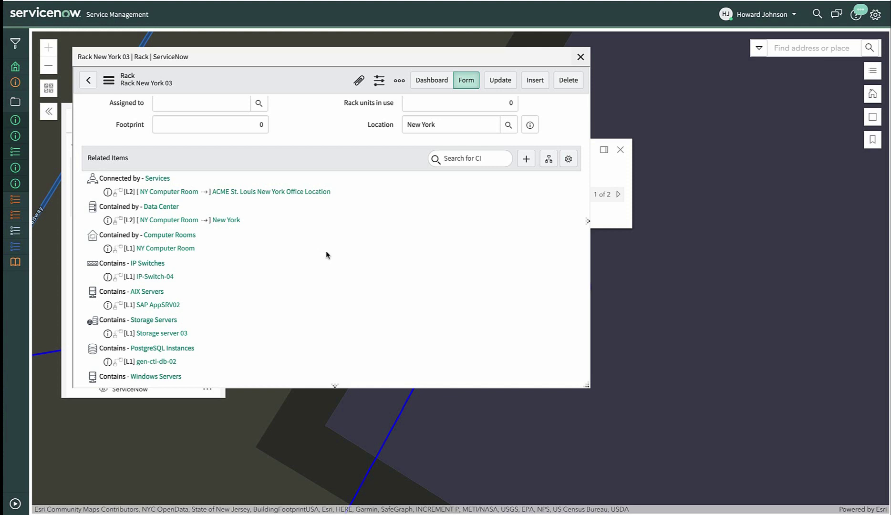
pyautogui.scroll(-1, 327, 255)
pyautogui.scroll(-5, 333, 253)
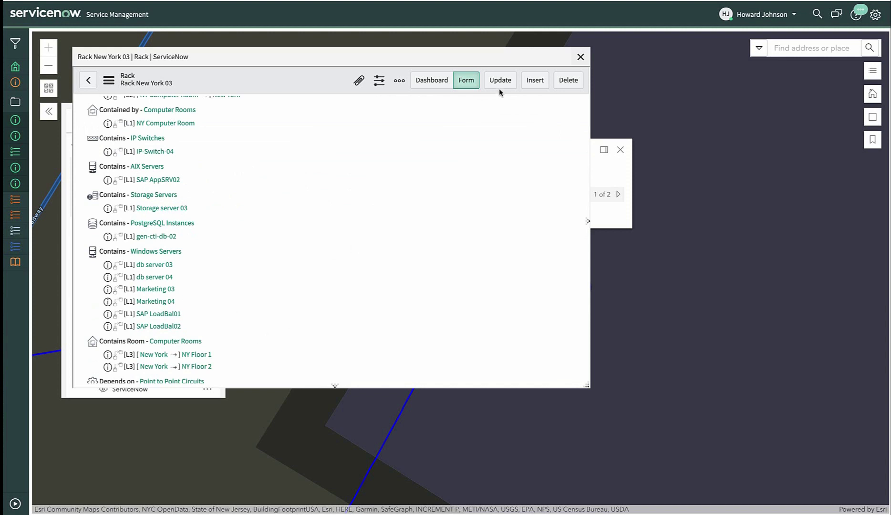
pyautogui.click(579, 58)
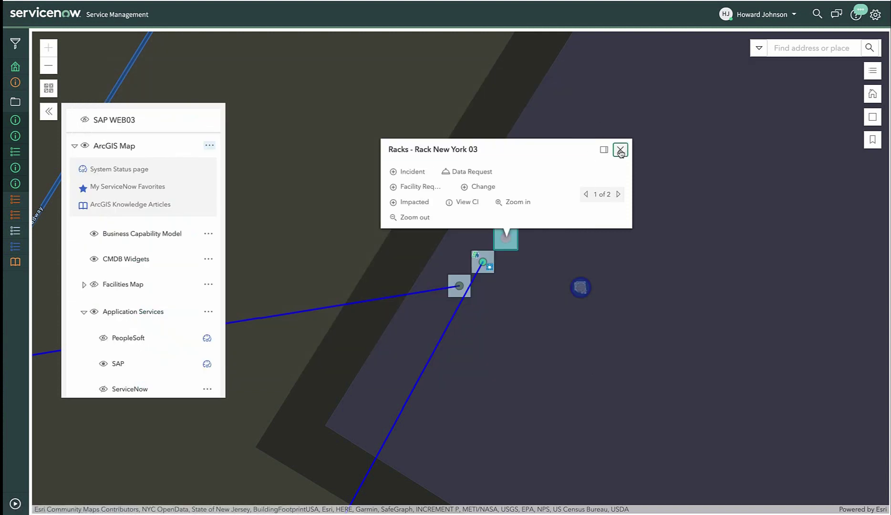
pyautogui.click(620, 149)
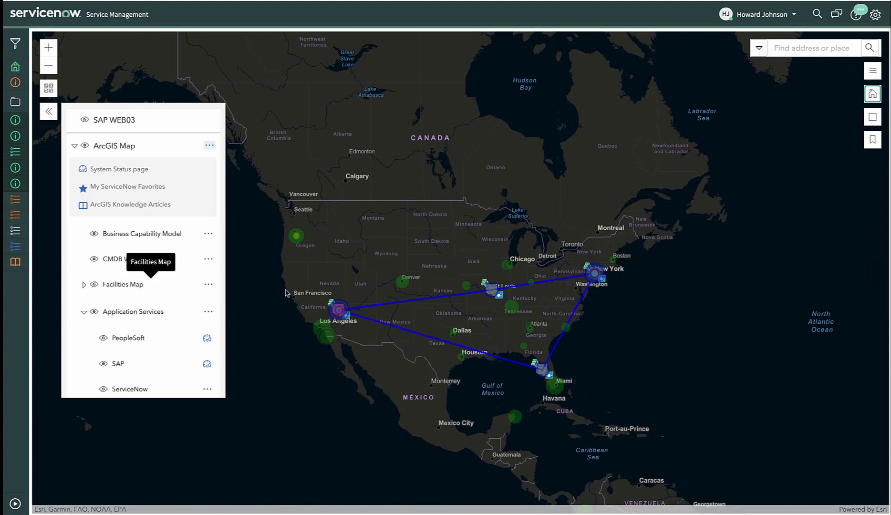
# - Collapse the Locations layer group and expand Living Atlas and its Portal Layer to list the sublayers
pyautogui.scroll(-1, 149, 264)
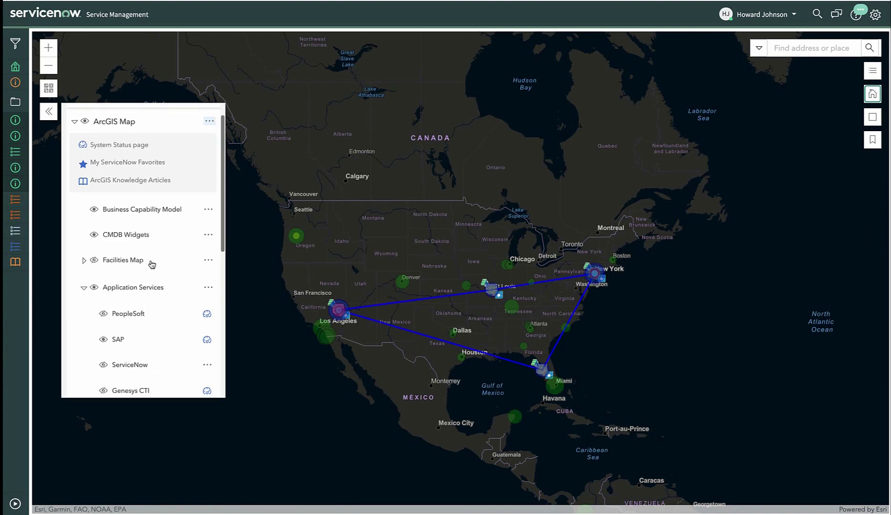
pyautogui.scroll(-3, 132, 271)
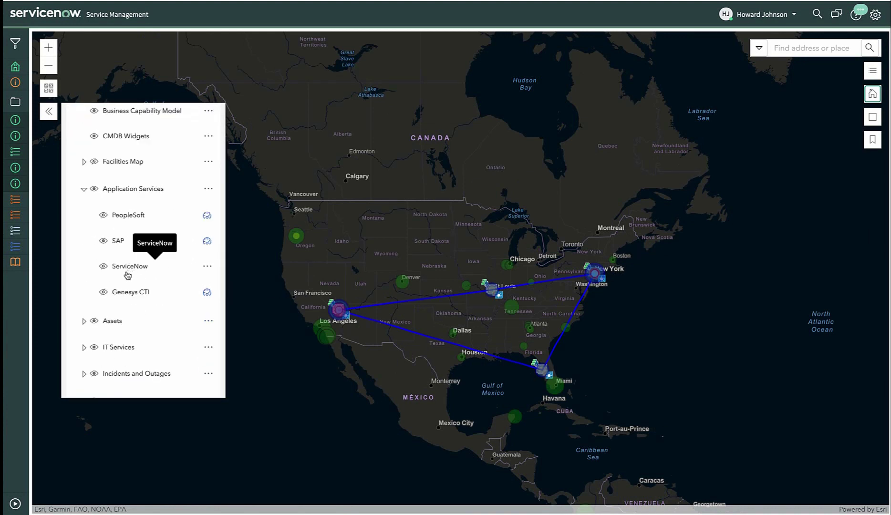
pyautogui.scroll(-3, 109, 299)
pyautogui.scroll(-3, 101, 283)
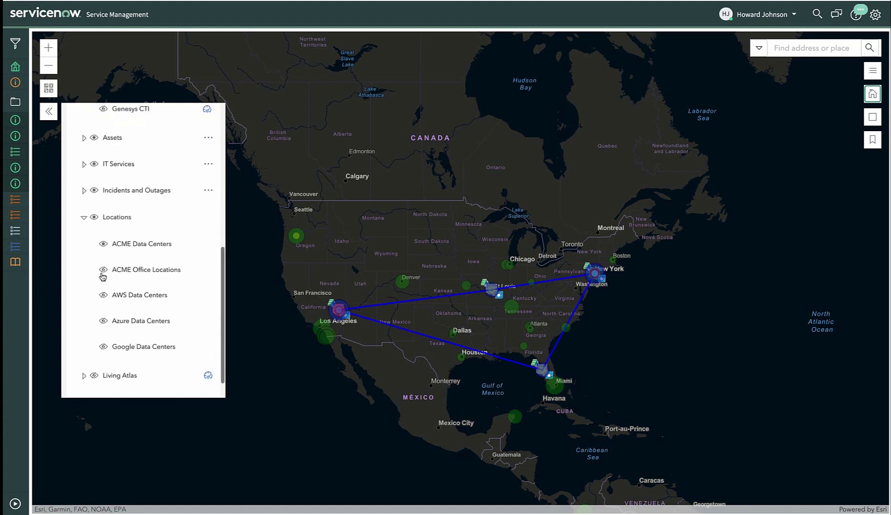
pyautogui.click(81, 219)
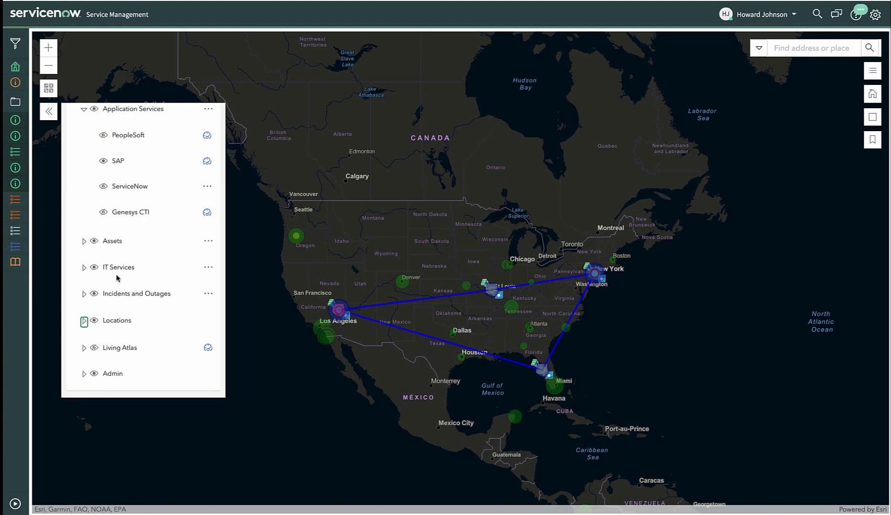
pyautogui.click(85, 348)
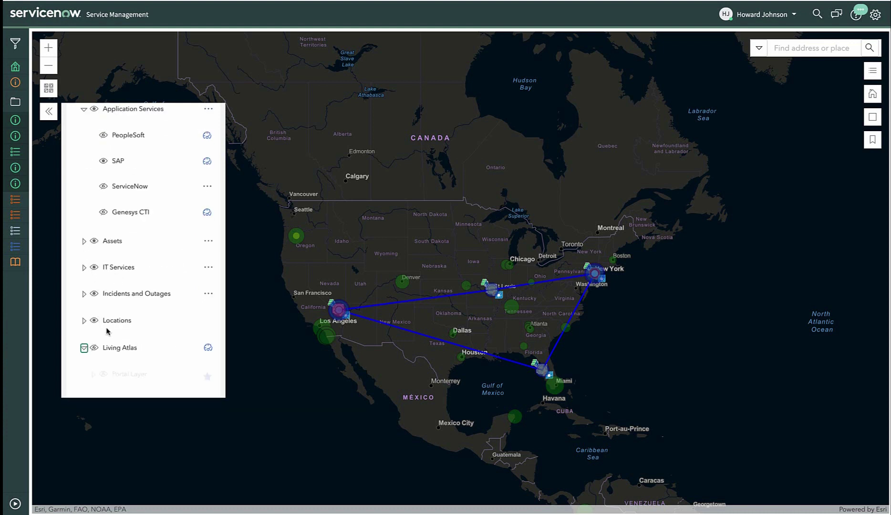
pyautogui.scroll(-2, 127, 294)
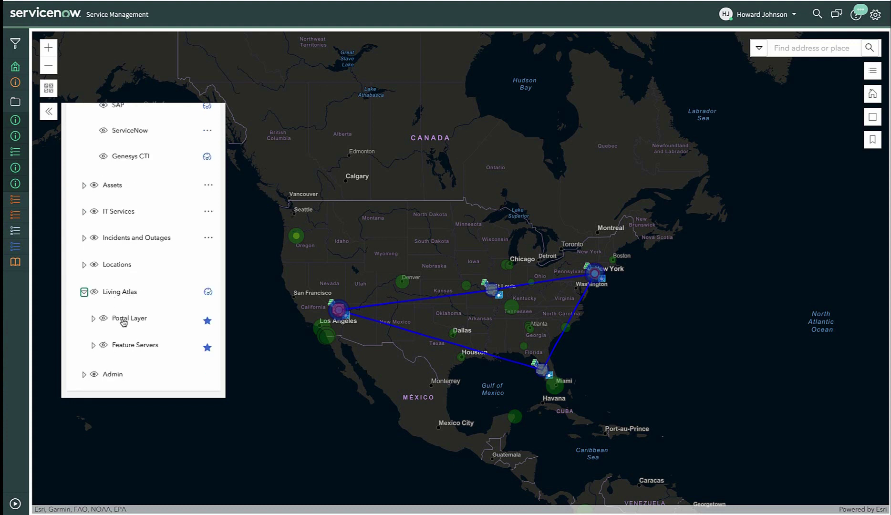
pyautogui.click(116, 319)
pyautogui.scroll(-3, 133, 288)
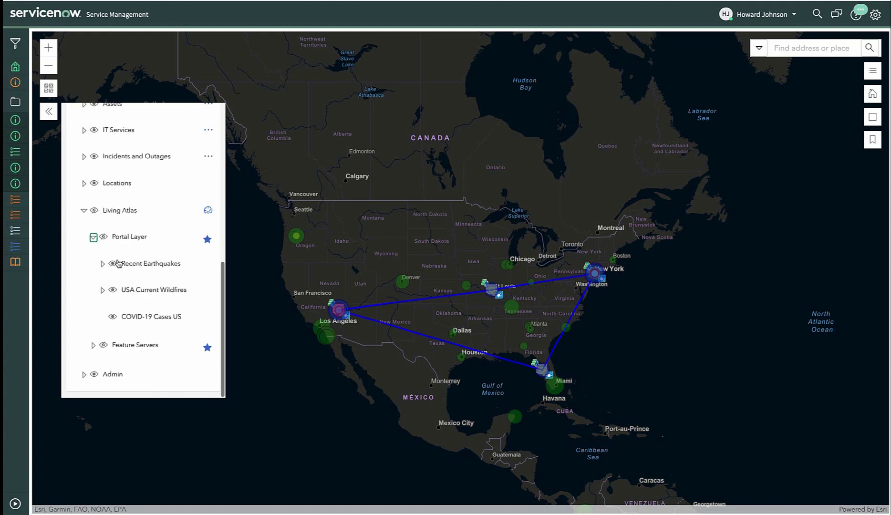
# - Display the Living Atlas Portal Layer on the map and check the details of an earthquake in Utah
pyautogui.click(97, 213)
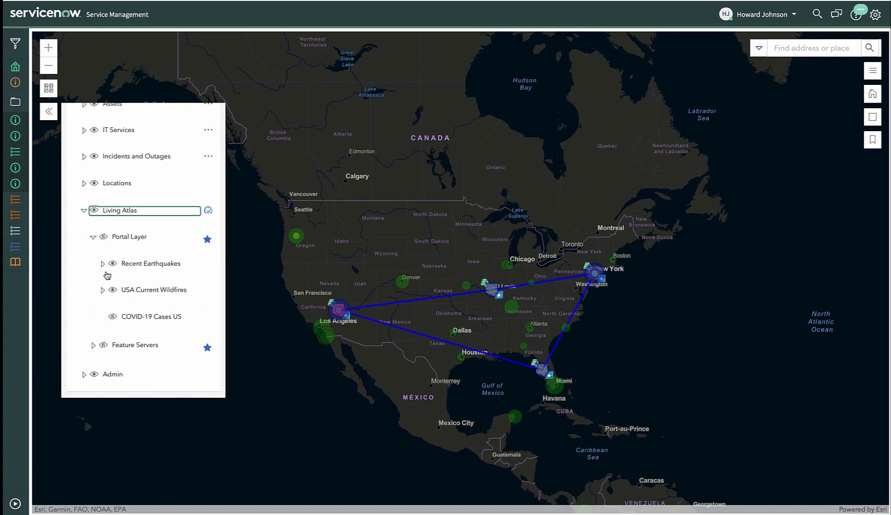
pyautogui.click(104, 238)
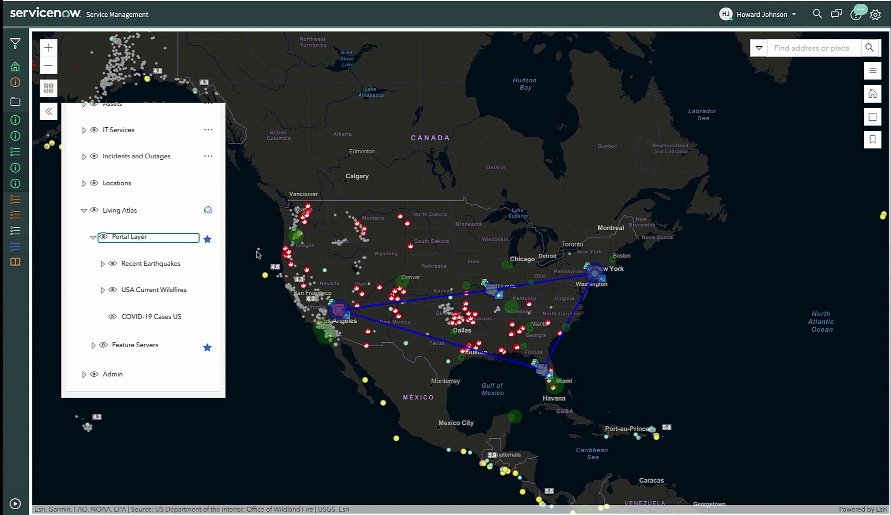
pyautogui.click(361, 296)
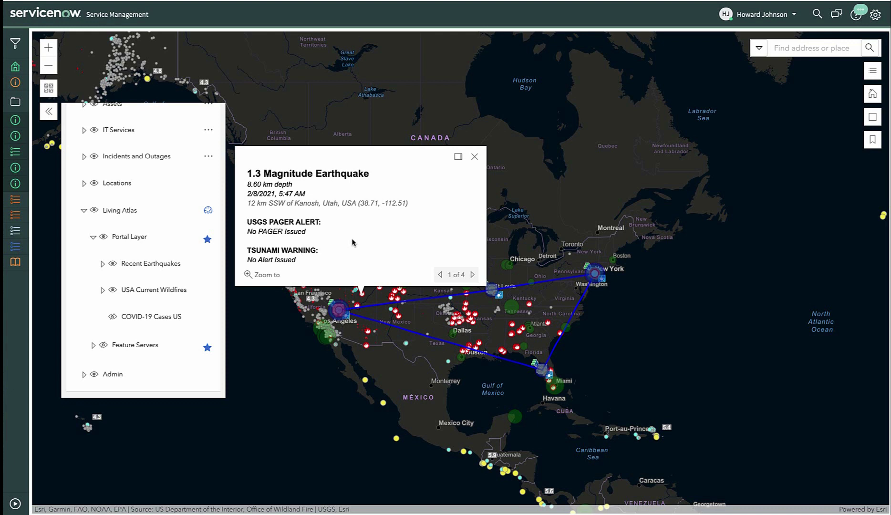
pyautogui.click(475, 157)
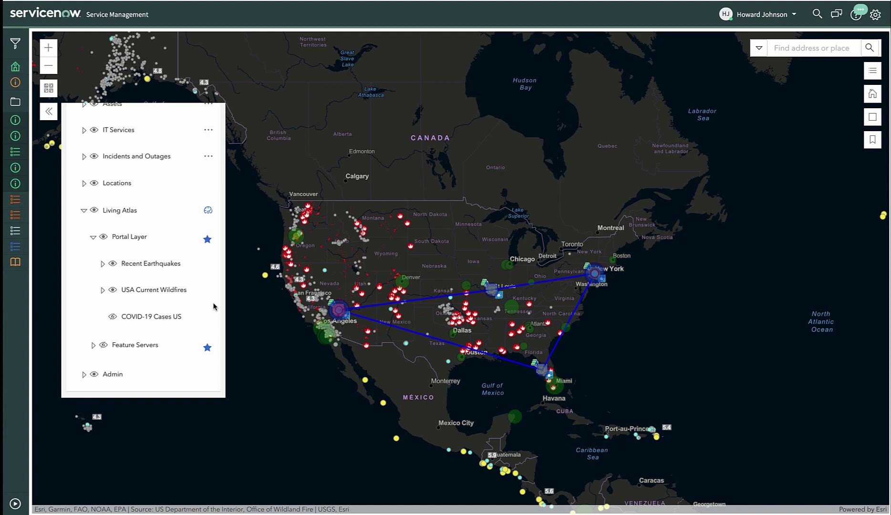
# - Hide the Living Atlas layers and collapse their group
pyautogui.click(94, 211)
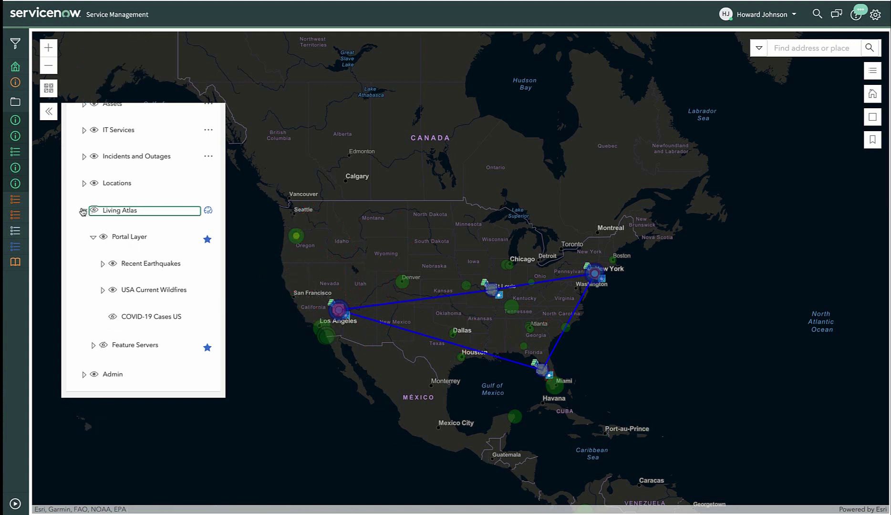
pyautogui.click(83, 211)
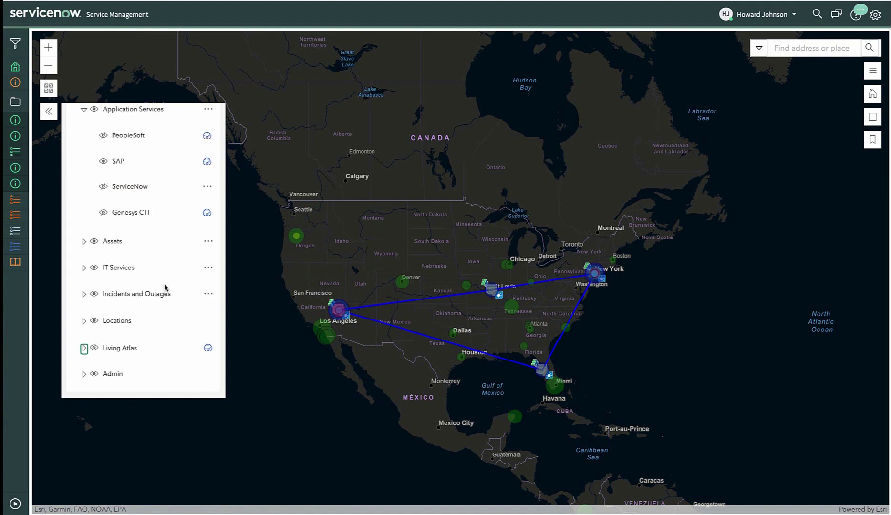
# - Show the Employees and Assets - All layers from the Assets group on the map, with the Application Services group collapsed
pyautogui.click(84, 243)
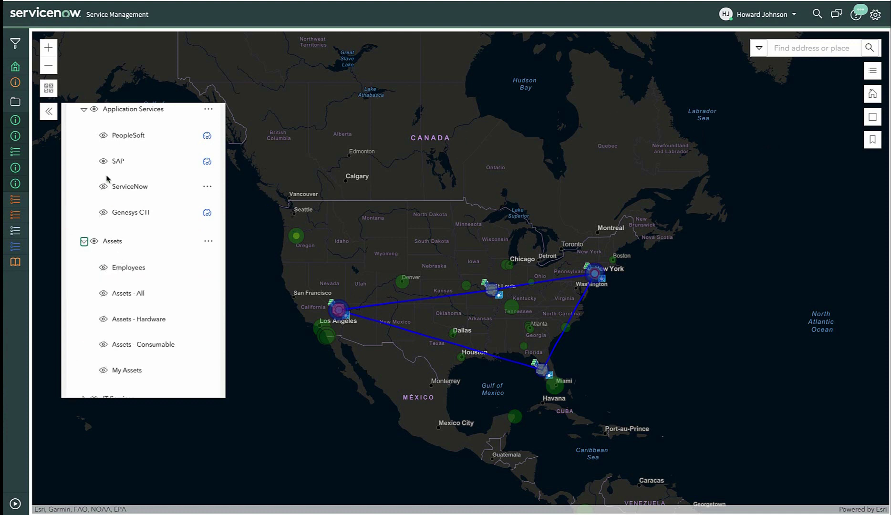
pyautogui.click(85, 110)
pyautogui.click(123, 258)
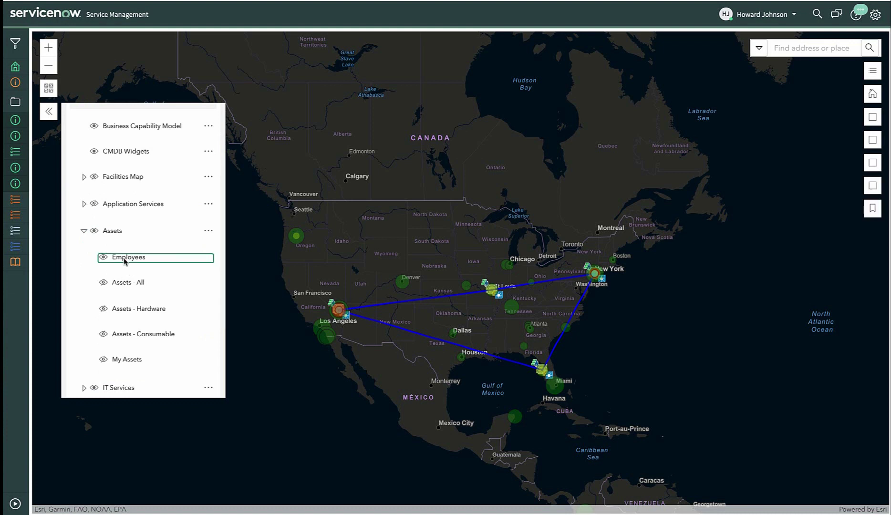
pyautogui.click(131, 284)
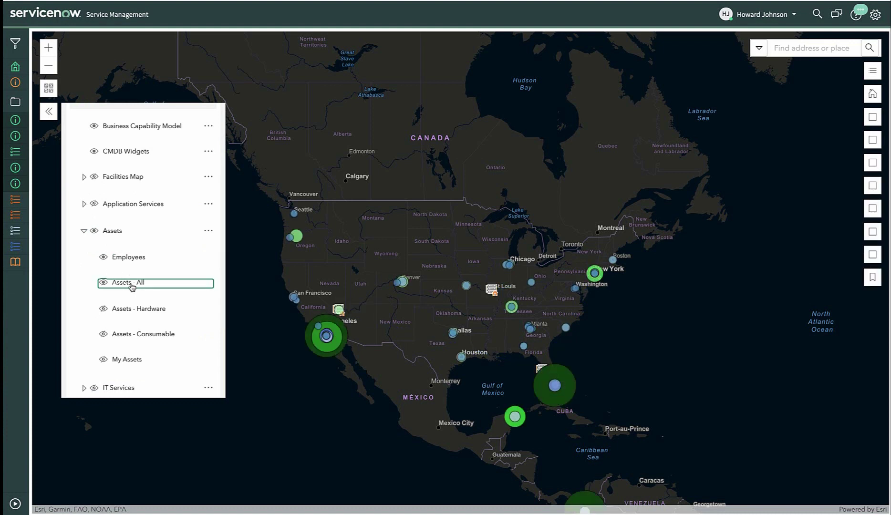
# - Check the overlapping features at Seattle, open the CI list for its employees, and close the popup
pyautogui.click(294, 214)
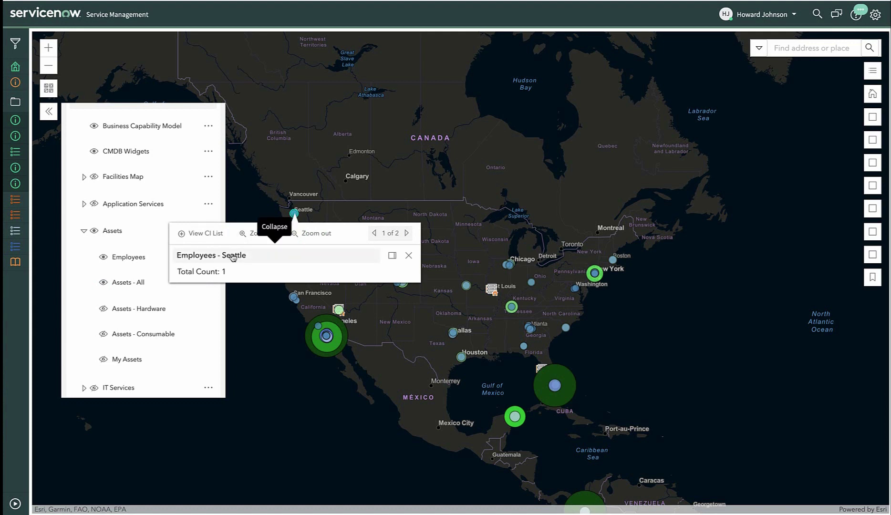
pyautogui.click(406, 233)
pyautogui.click(374, 232)
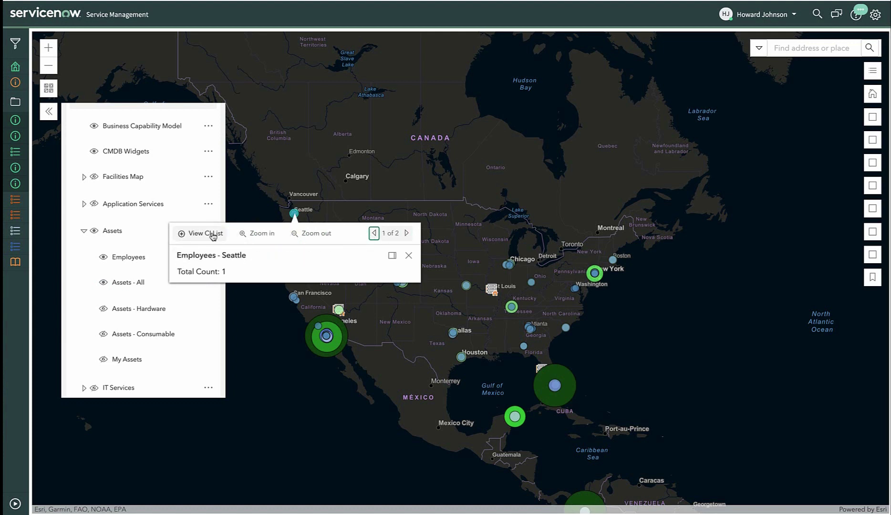
pyautogui.click(206, 234)
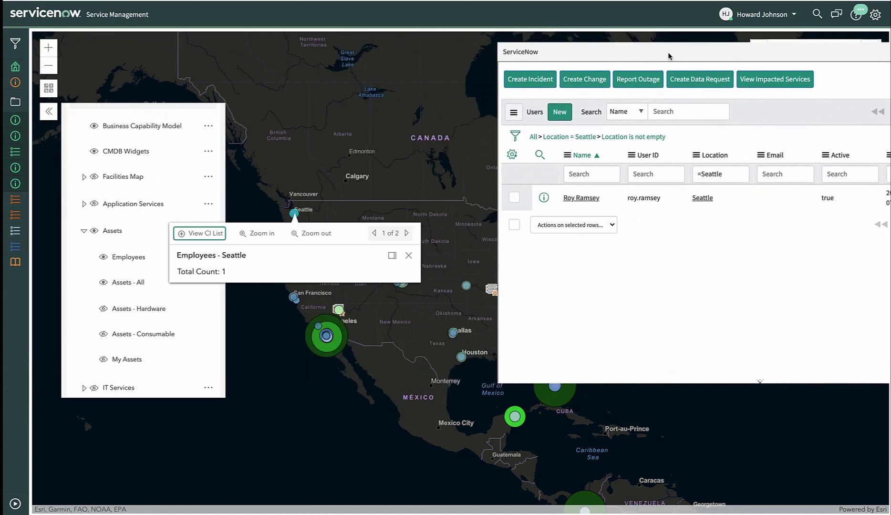
pyautogui.click(408, 256)
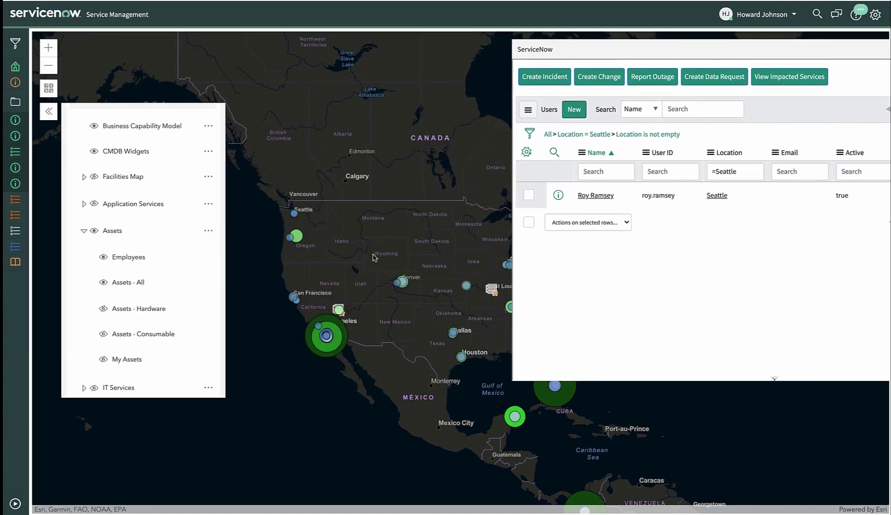
# - Open the Assets list from the Assets group and filter the Assigned to column by the Seattle employee's first name
pyautogui.click(208, 231)
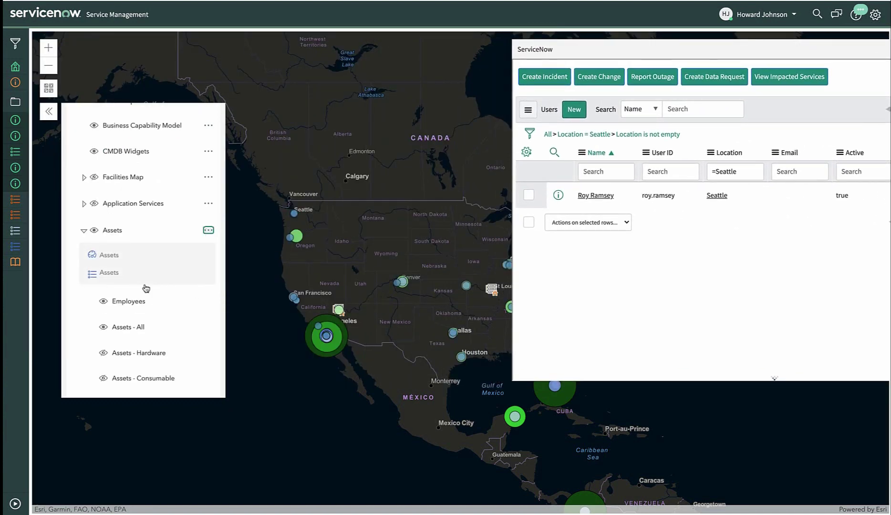
pyautogui.click(118, 275)
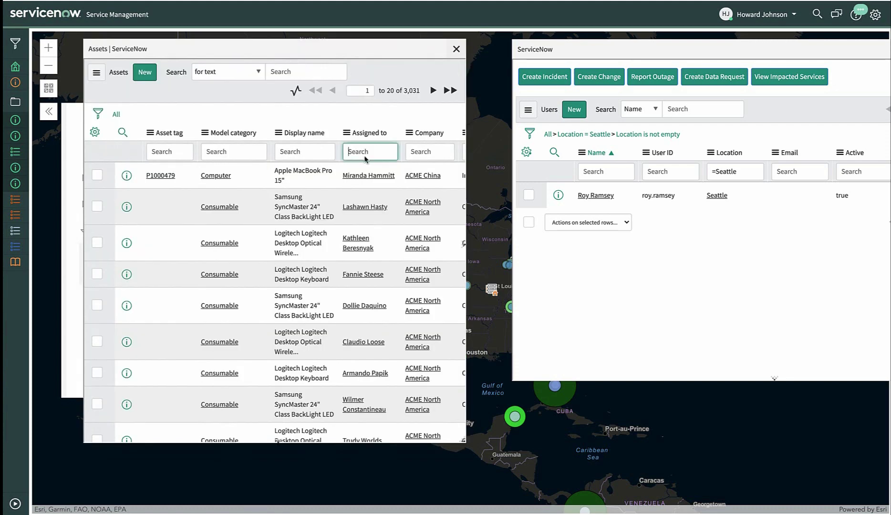
pyautogui.write('Roy')
pyautogui.press('Return')
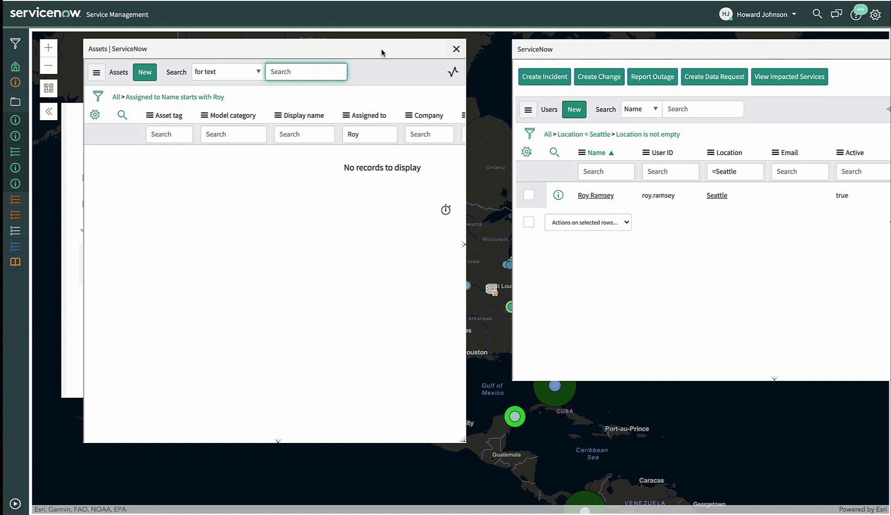
# - Move the Seattle users list and the filtered Assets list into reach and close both windows
pyautogui.moveTo(381, 49); pyautogui.dragTo(389, 71)
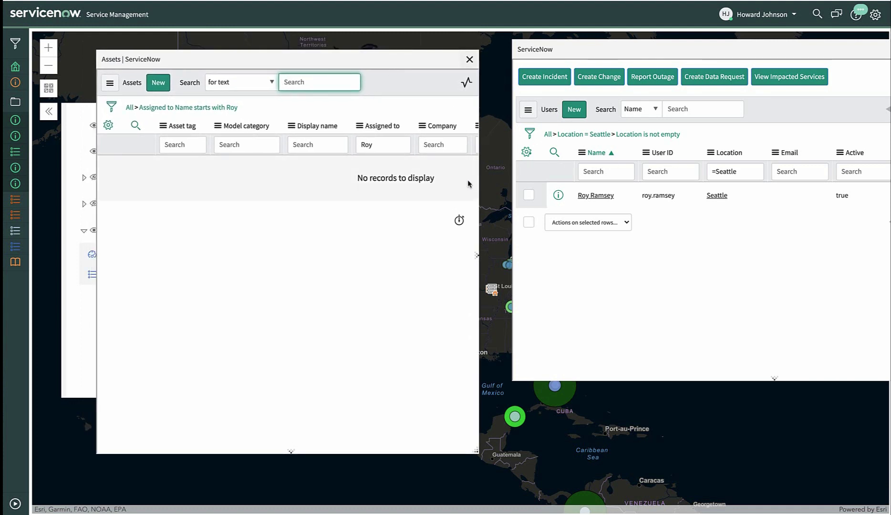
pyautogui.doubleClick(577, 54)
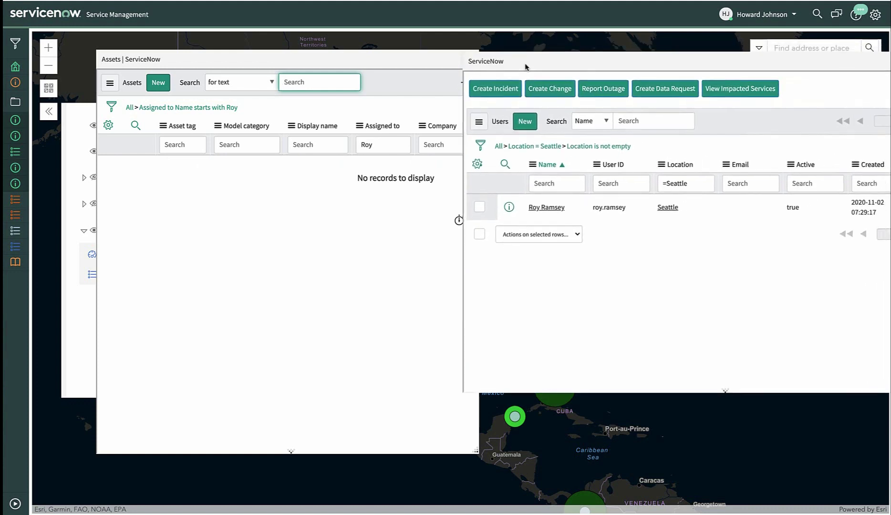
pyautogui.click(830, 65)
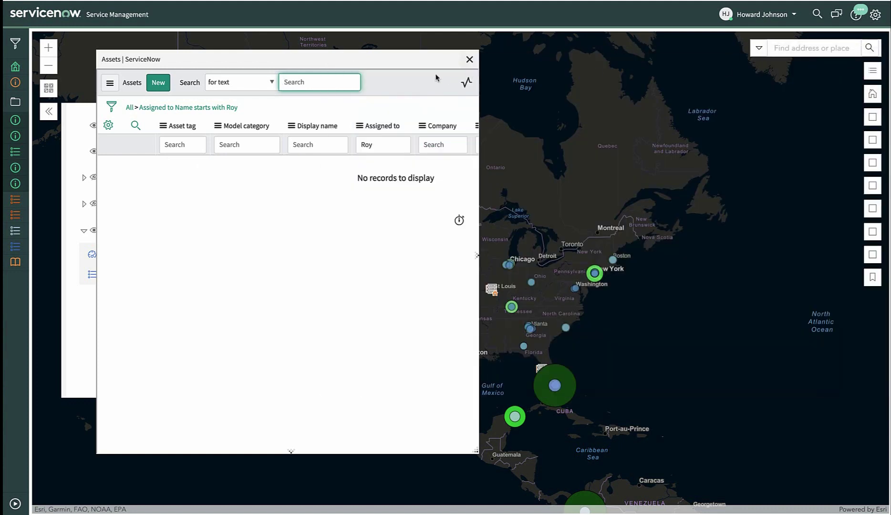
pyautogui.moveTo(435, 69); pyautogui.dragTo(732, 75)
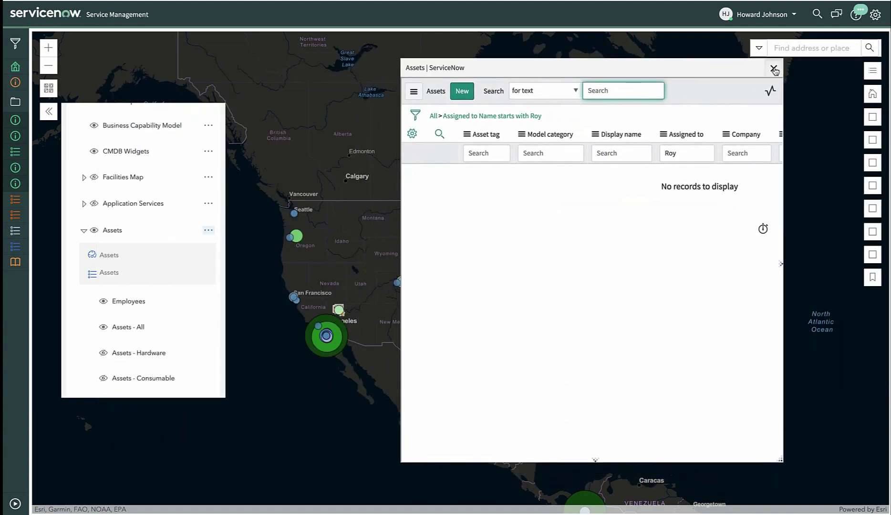
pyautogui.click(773, 68)
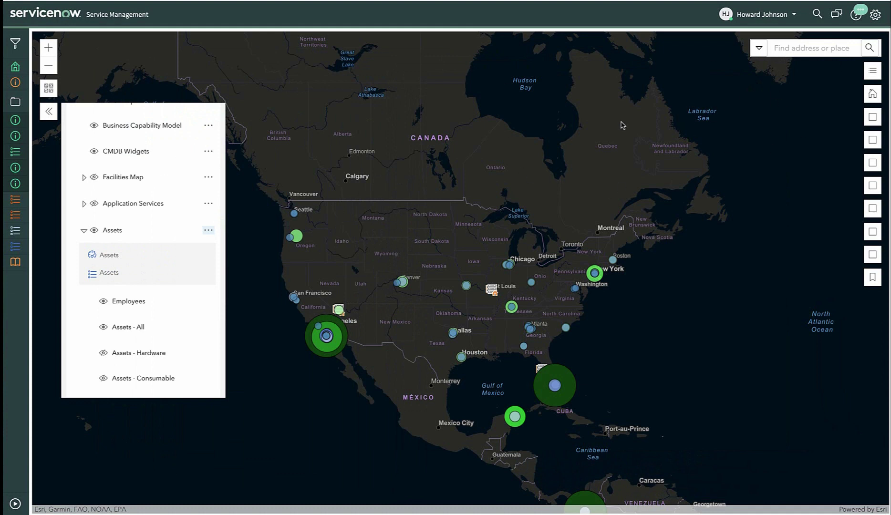
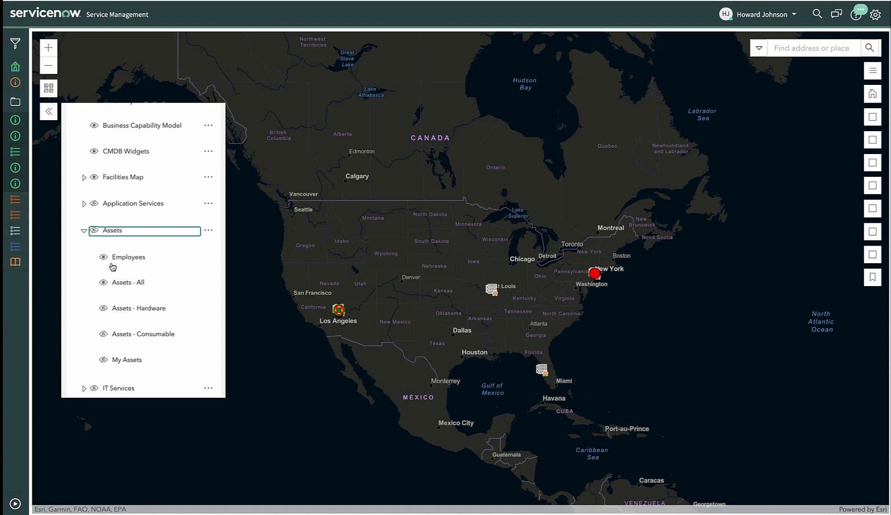
# - Go to the Las Vegas Property Management bookmark on the map
pyautogui.click(871, 278)
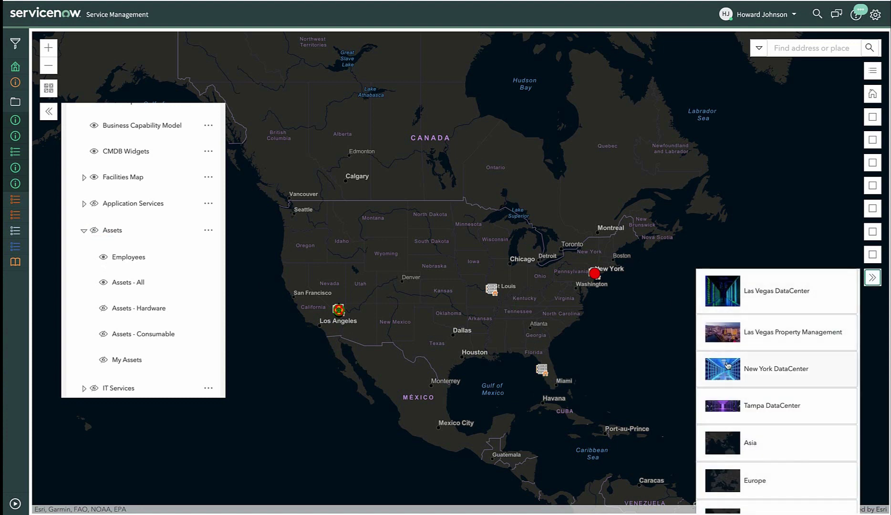
pyautogui.click(731, 337)
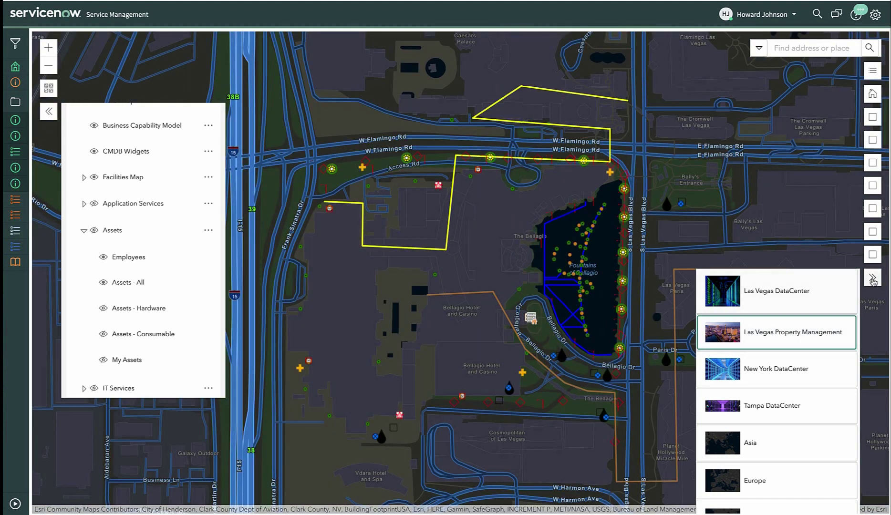
# - Close the bookmarks, expand Facilities Map and Fountains, and toggle the Minishooter, Supershooter and Fountain Pressure Pipe layers off and on
pyautogui.click(872, 280)
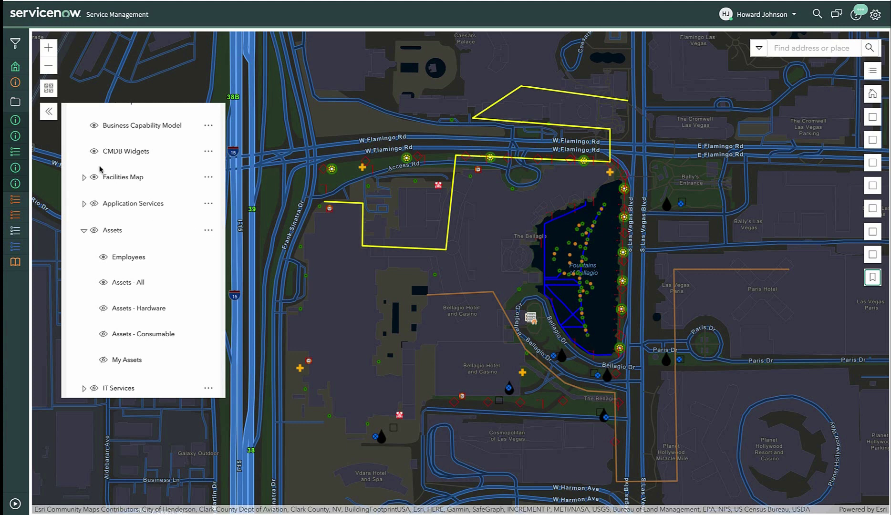
pyautogui.click(84, 177)
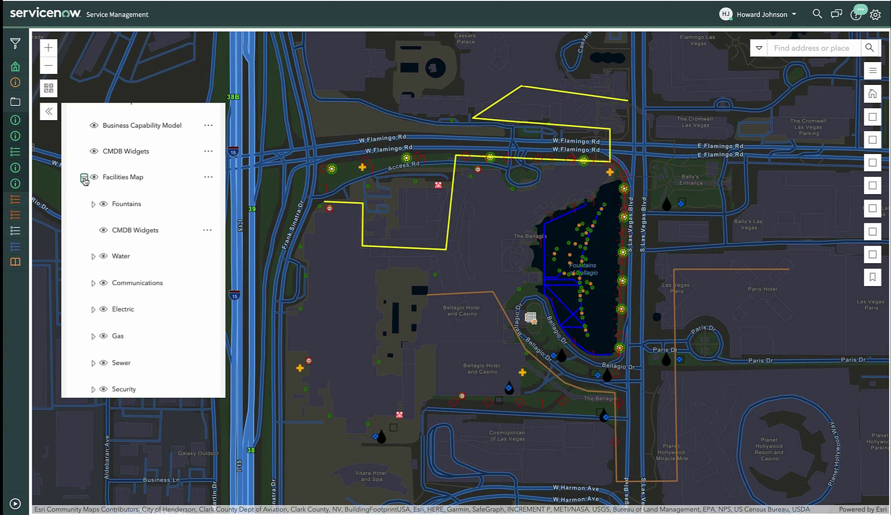
pyautogui.click(93, 204)
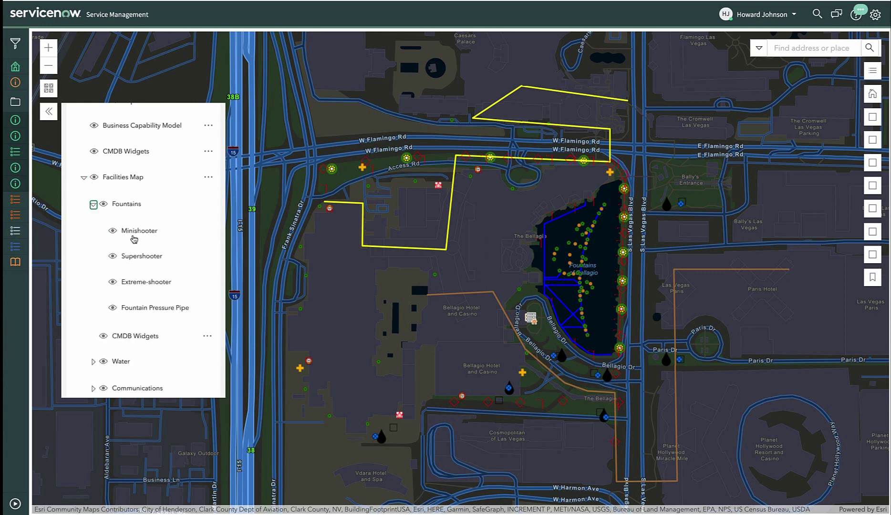
pyautogui.click(133, 234)
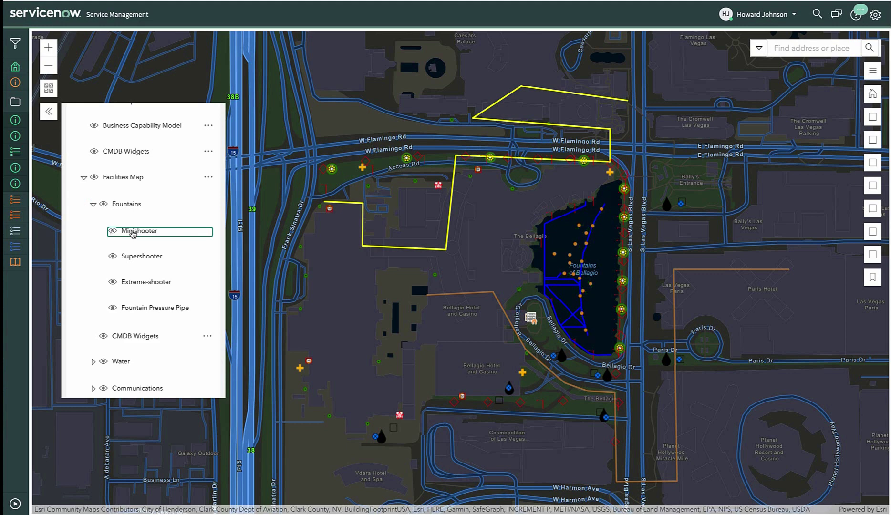
pyautogui.click(137, 259)
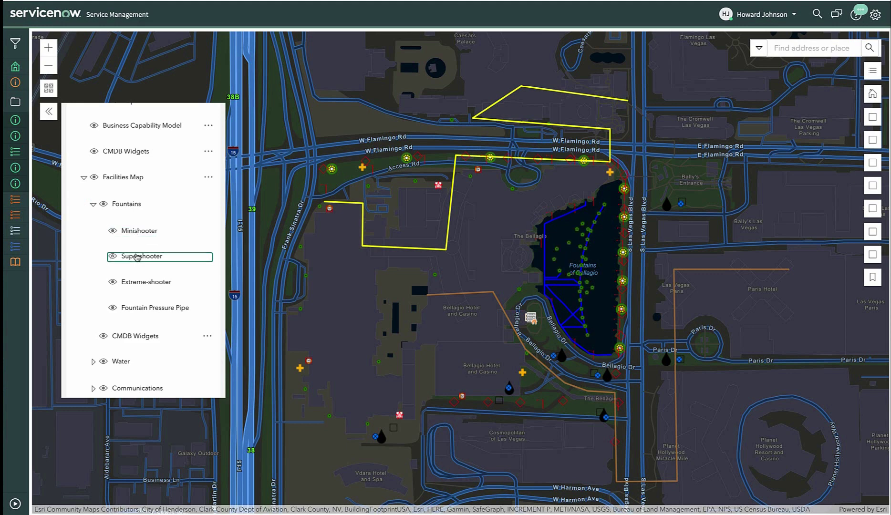
pyautogui.click(156, 308)
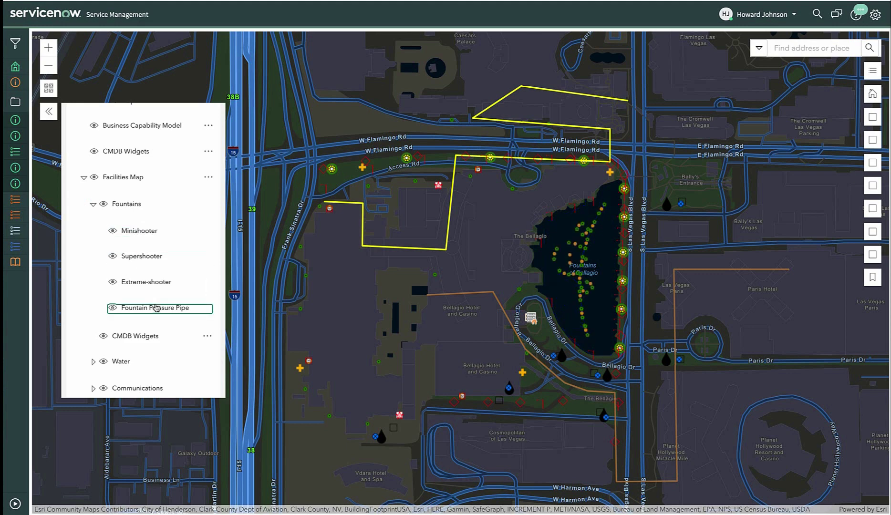
pyautogui.click(156, 308)
# - Switch the basemap to Imagery Hybrid and collapse the basemap gallery
pyautogui.click(49, 47)
pyautogui.click(48, 111)
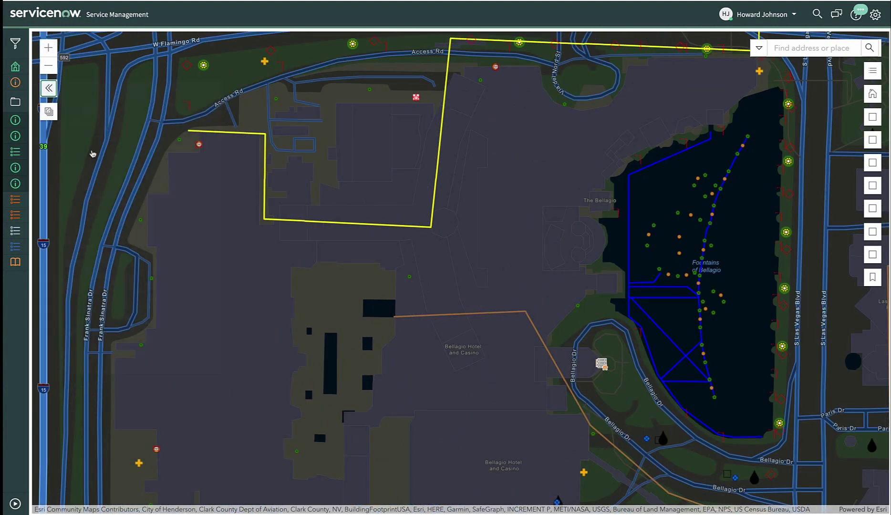
pyautogui.click(87, 150)
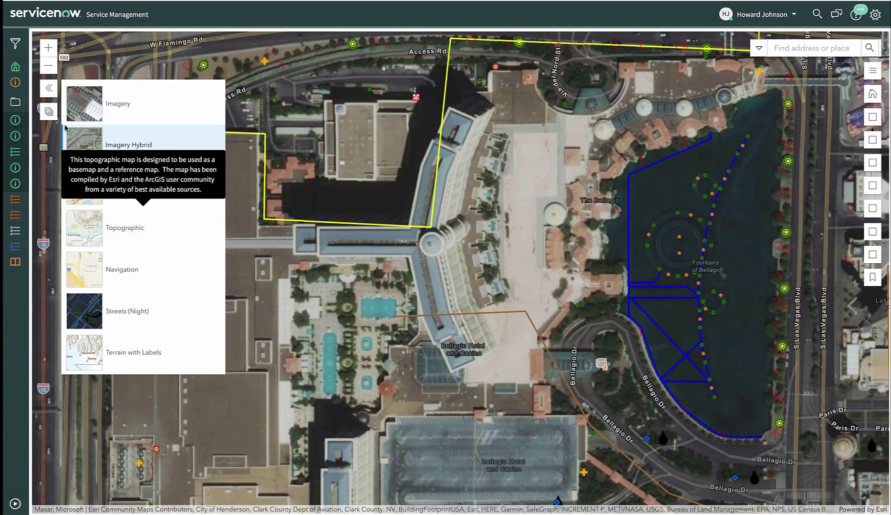
pyautogui.click(49, 90)
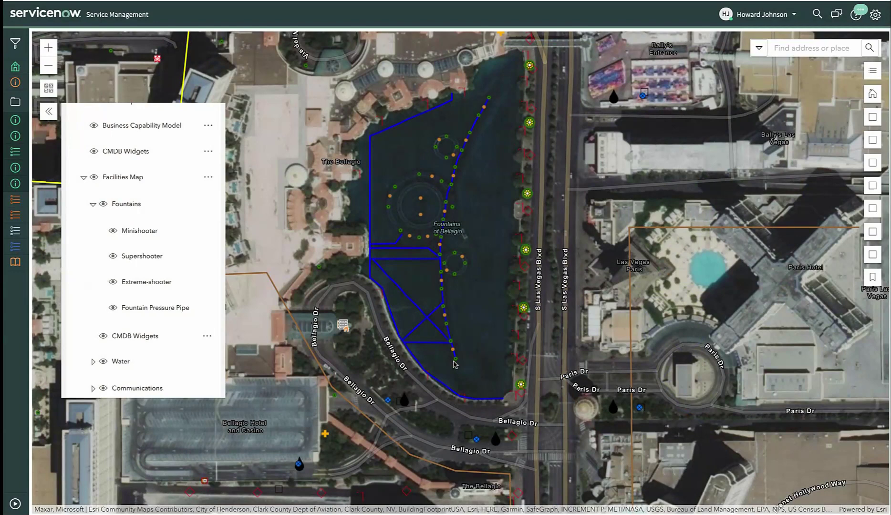
# - Check the impacted business services for Minishooter 10 in the Bellagio fountains, and close the services window and the popup
pyautogui.click(455, 360)
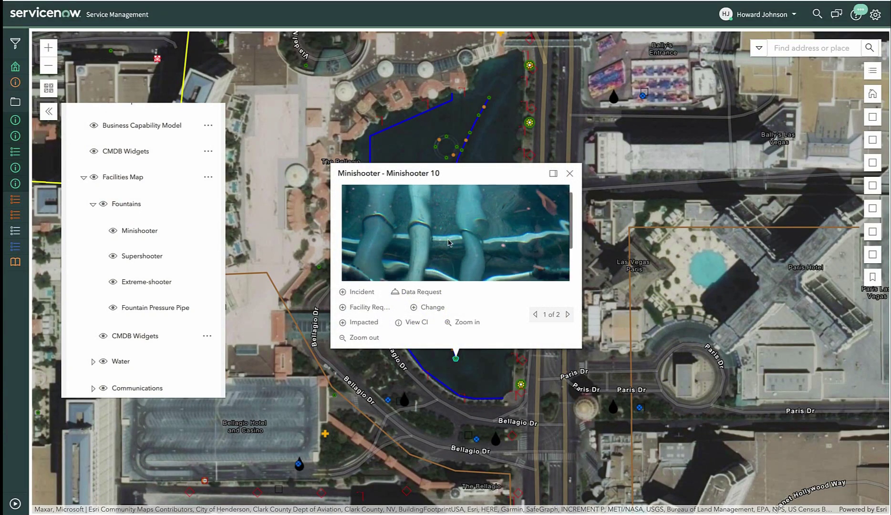
pyautogui.click(371, 323)
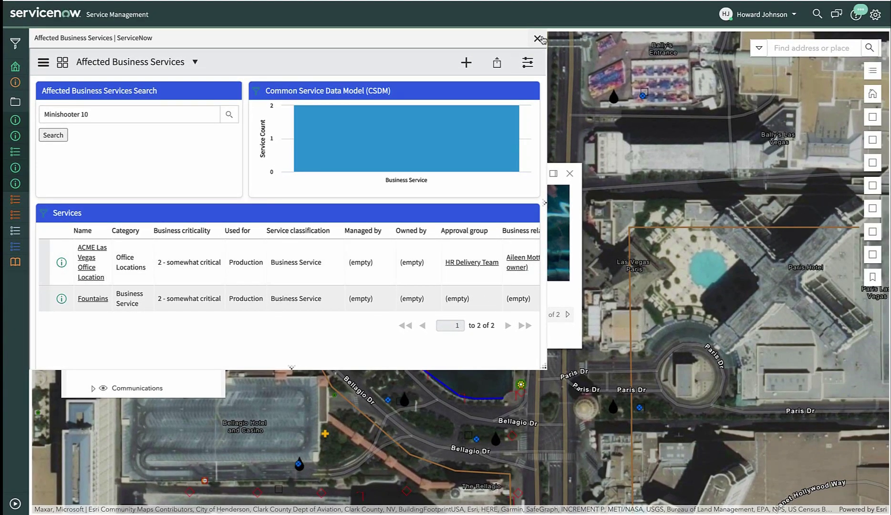
pyautogui.click(537, 39)
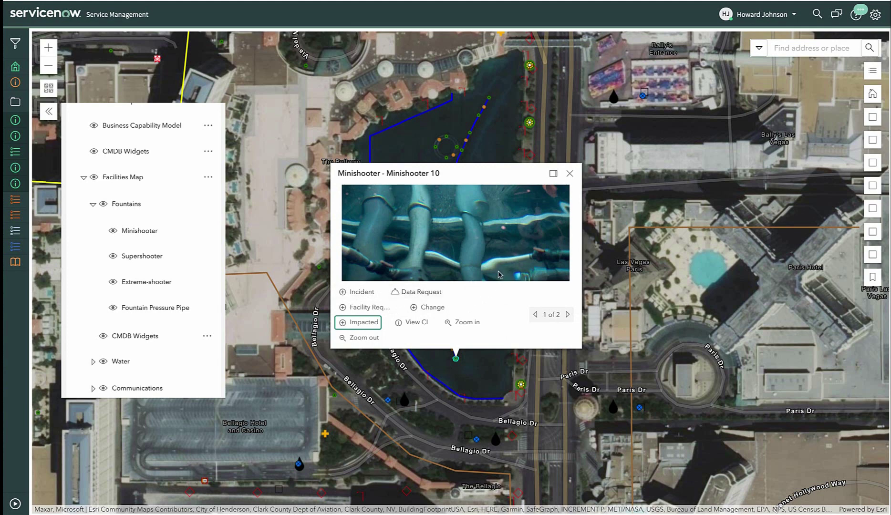
pyautogui.click(569, 173)
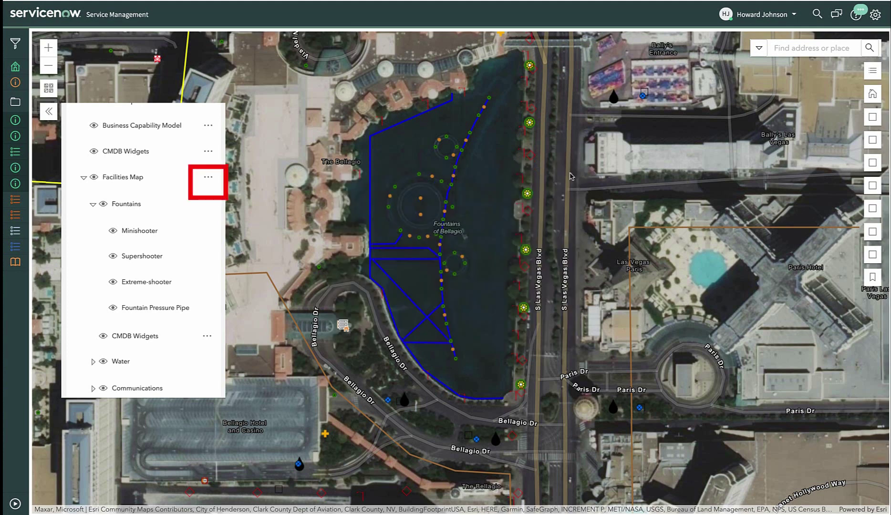
# - Open the Facilities Dashboard linked to the Facilities Map group and move its window aside to uncover the fountains on the map
pyautogui.click(207, 177)
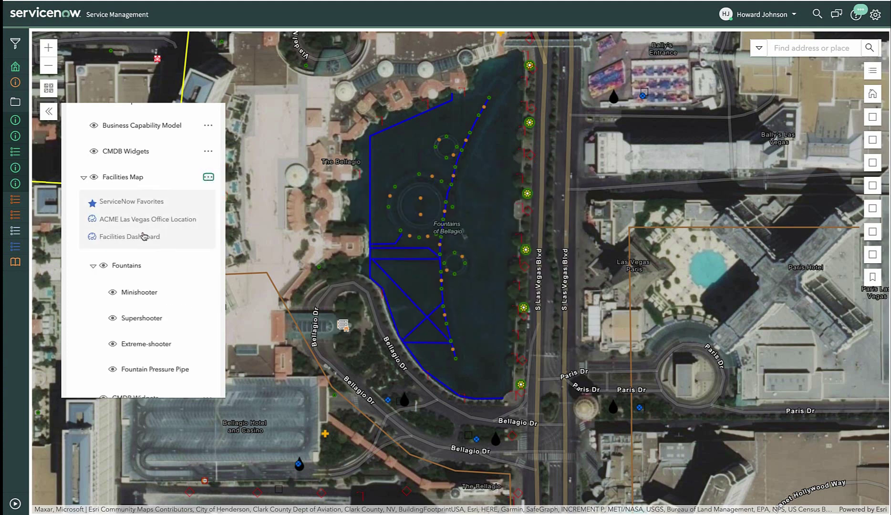
pyautogui.click(143, 236)
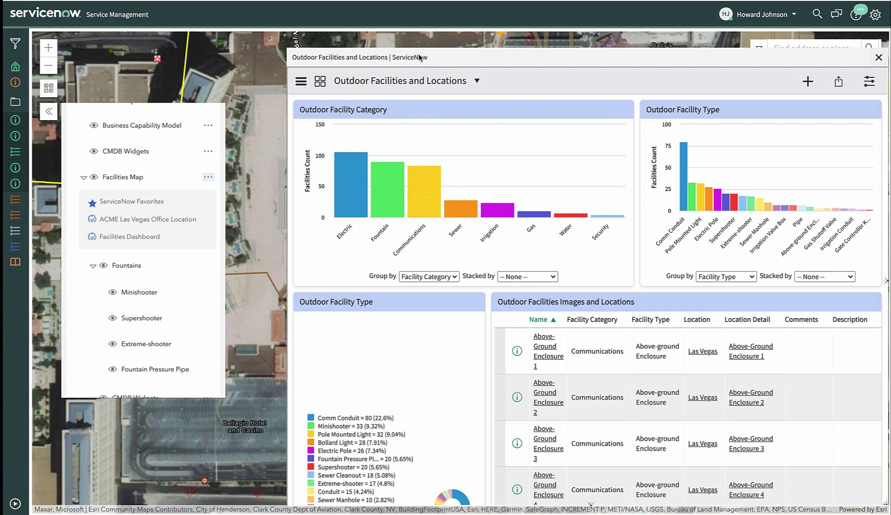
pyautogui.moveTo(420, 55); pyautogui.dragTo(669, 78)
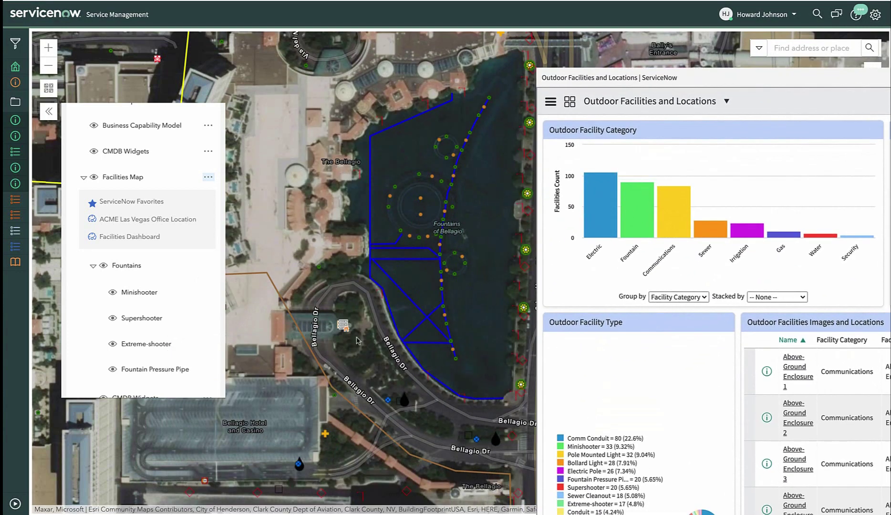